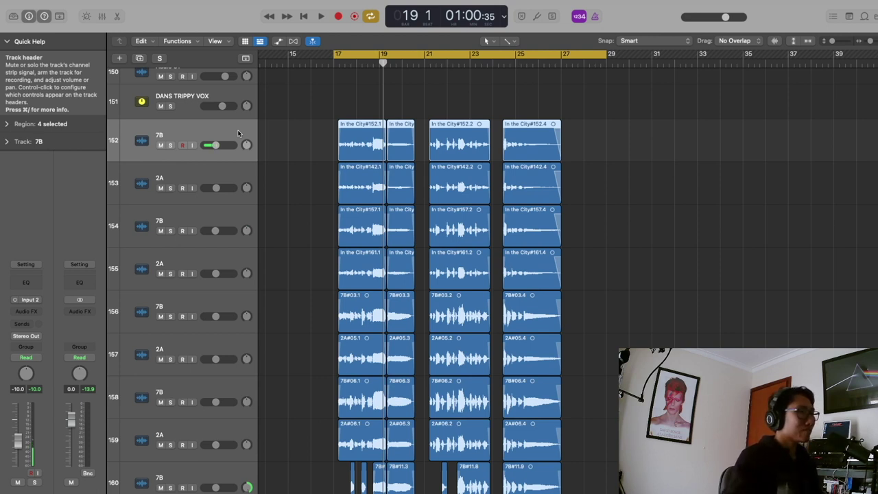
Step: Solo the 7B harmony take on track 152 and play it back alone
{"action": "key", "text": "s"}
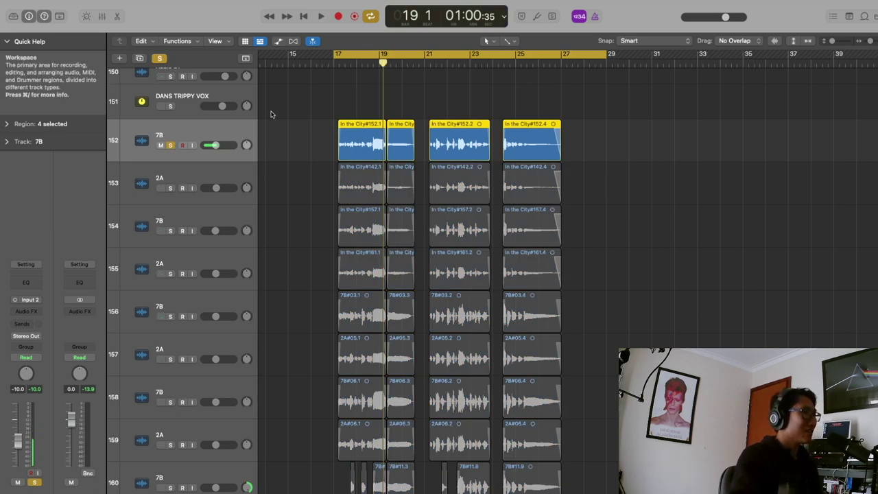
{"action": "key", "text": "space"}
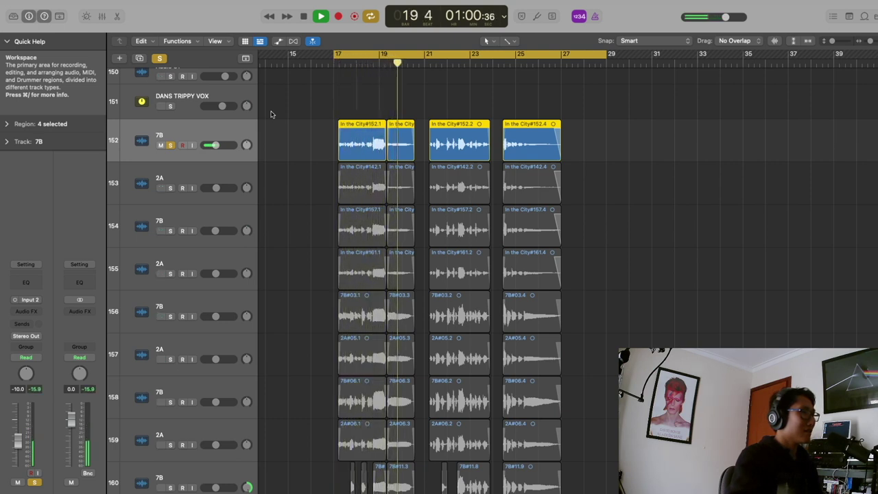
{"action": "key", "text": "space"}
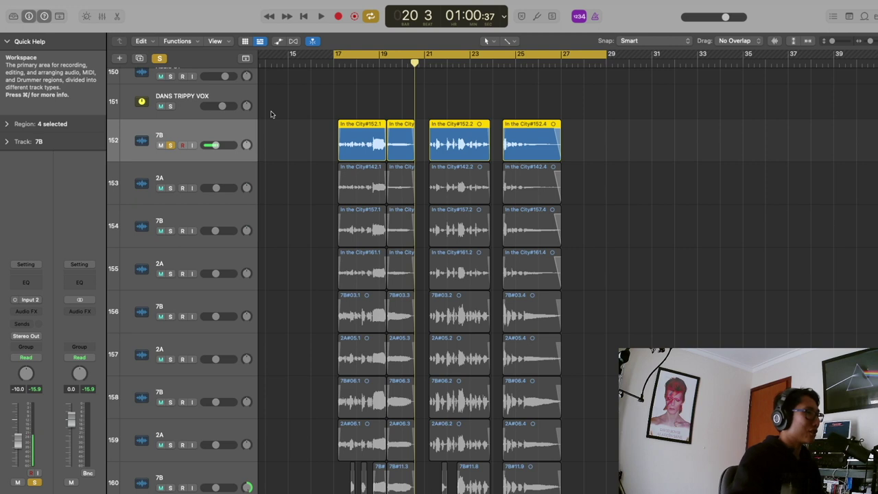
Step: Duplicate the 7B track, copy its four regions onto it, audition, then delete the copies
{"action": "key", "text": "super+d"}
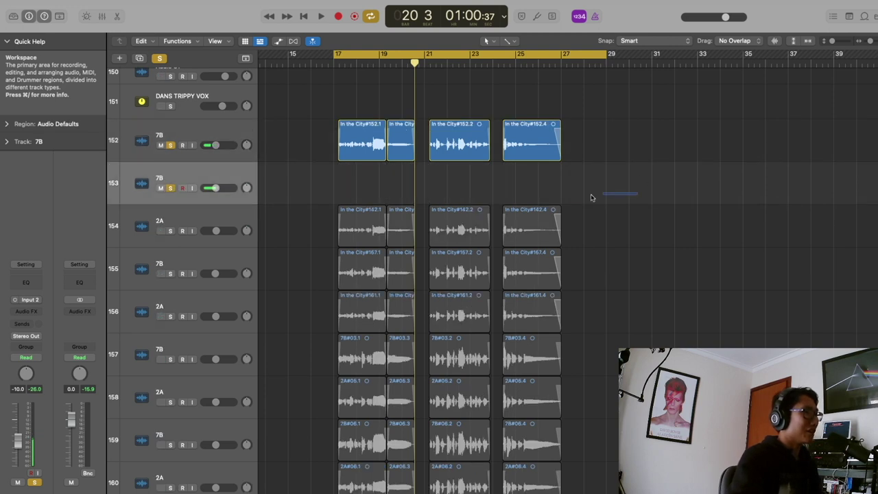
{"action": "left_click_drag", "start_coordinate": [591, 198], "coordinate": [363, 169]}
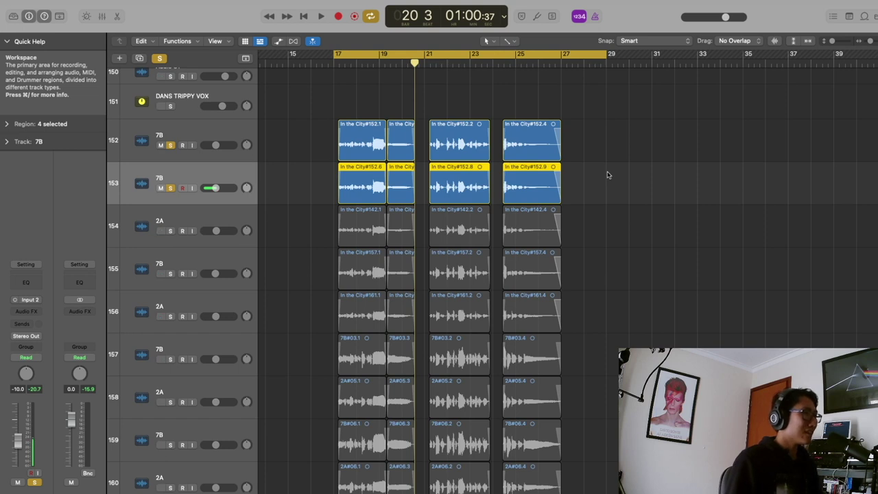
{"action": "key", "text": "space"}
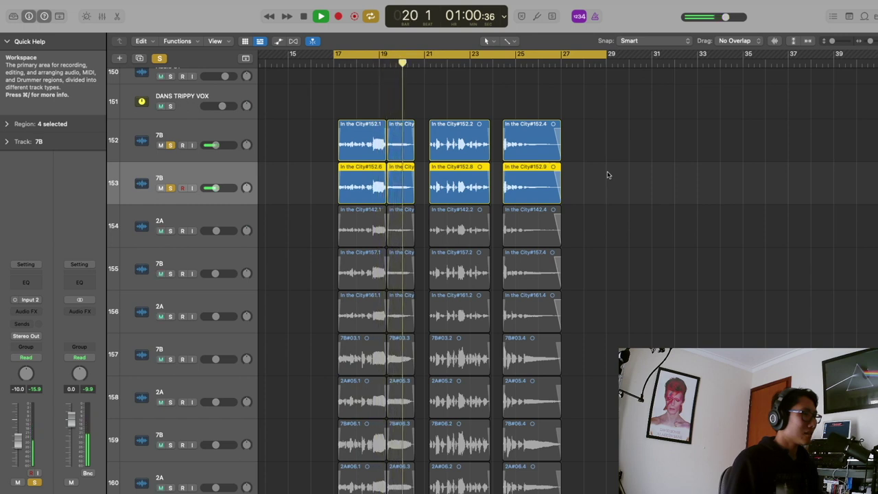
{"action": "key", "text": "space"}
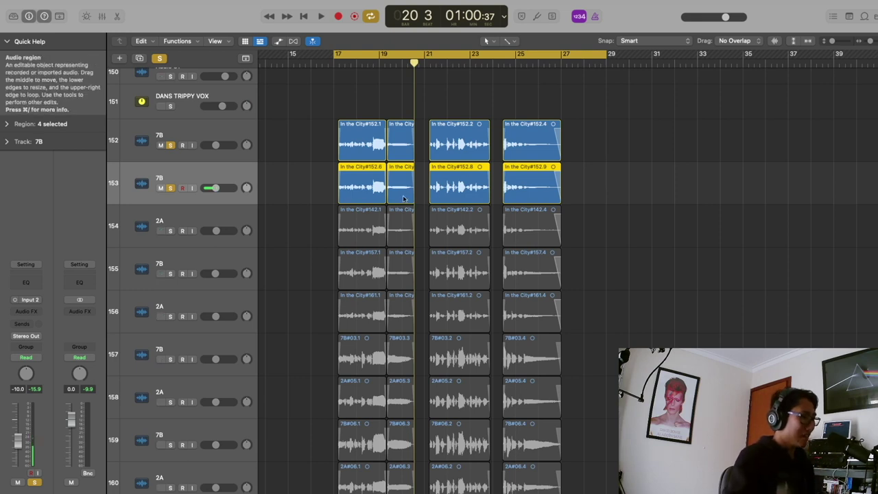
{"action": "key", "text": "Delete"}
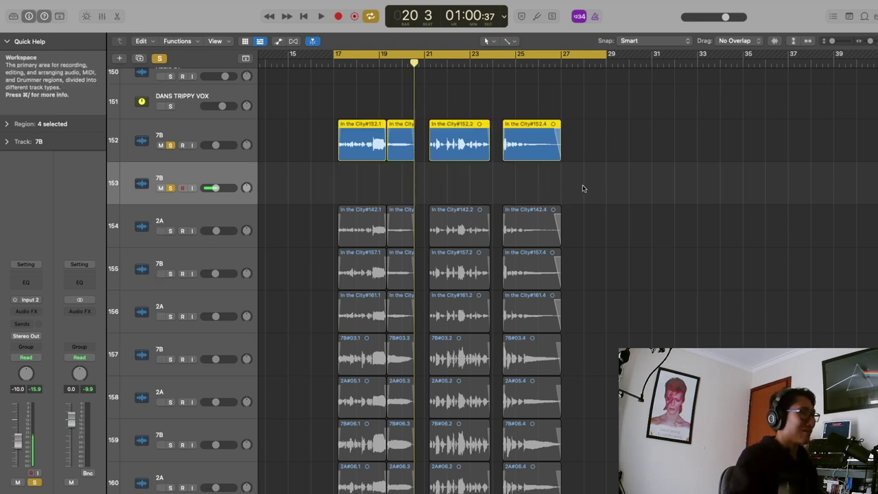
{"action": "key", "text": "super+BackSpace"}
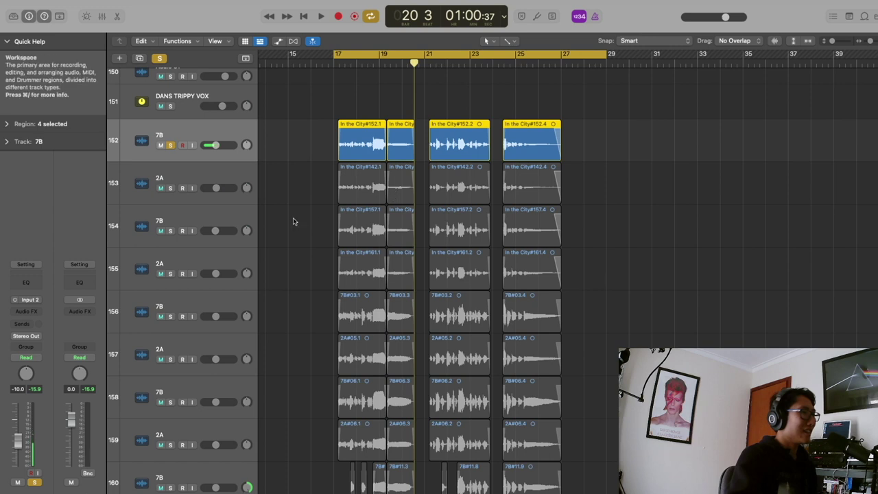
Step: Solo the second 7B take on track 154 and play both 7B takes together
{"action": "left_click", "coordinate": [212, 221]}
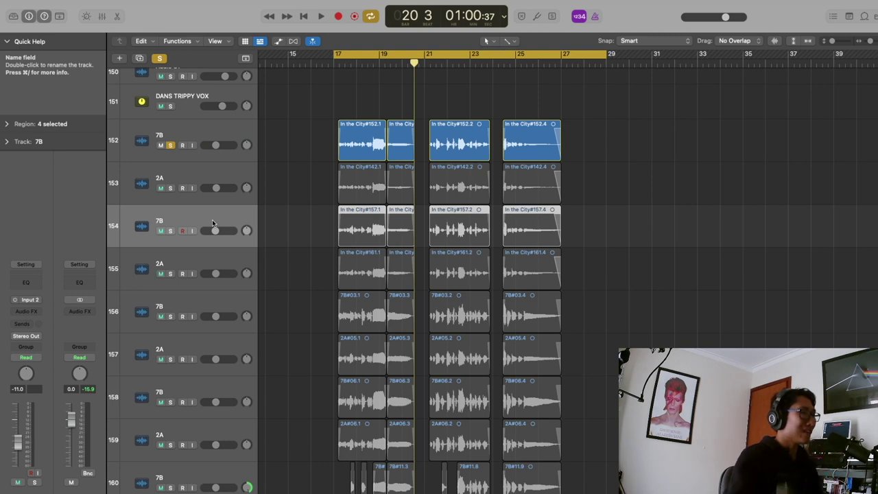
{"action": "left_click", "coordinate": [172, 231]}
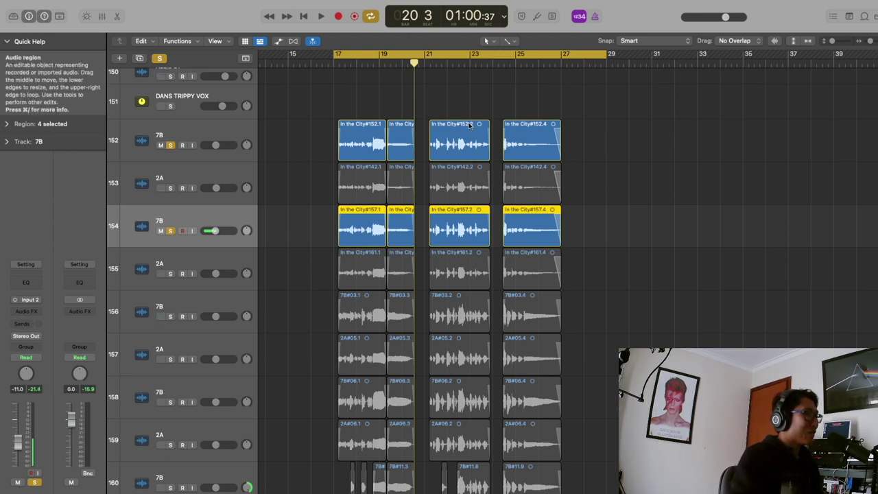
{"action": "key", "text": "space"}
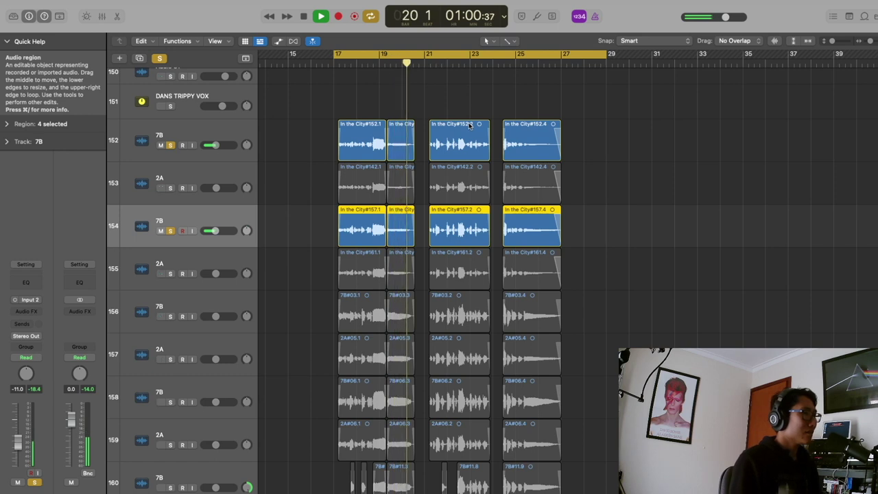
{"action": "key", "text": "space"}
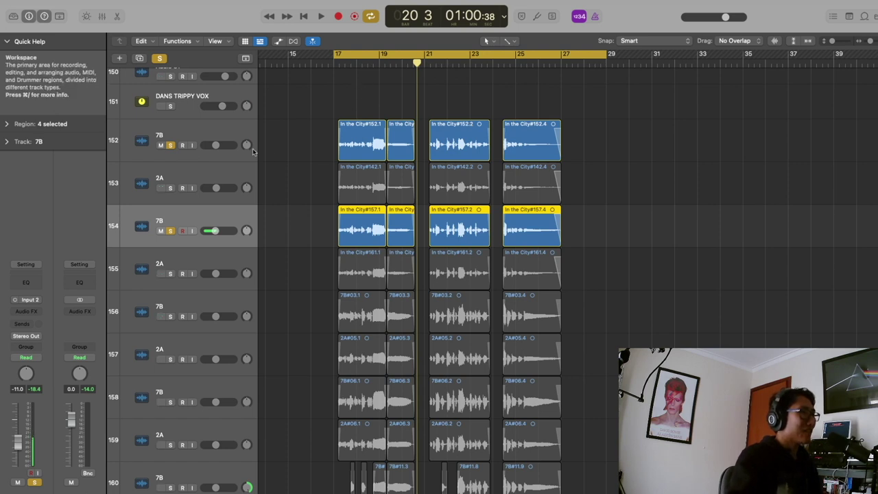
Step: Raise track 152's volume fader to about -2.9 dB and listen to the new balance
{"action": "mouse_move", "coordinate": [215, 146]}
{"action": "left_click_drag", "start_coordinate": [216, 144], "coordinate": [223, 145]}
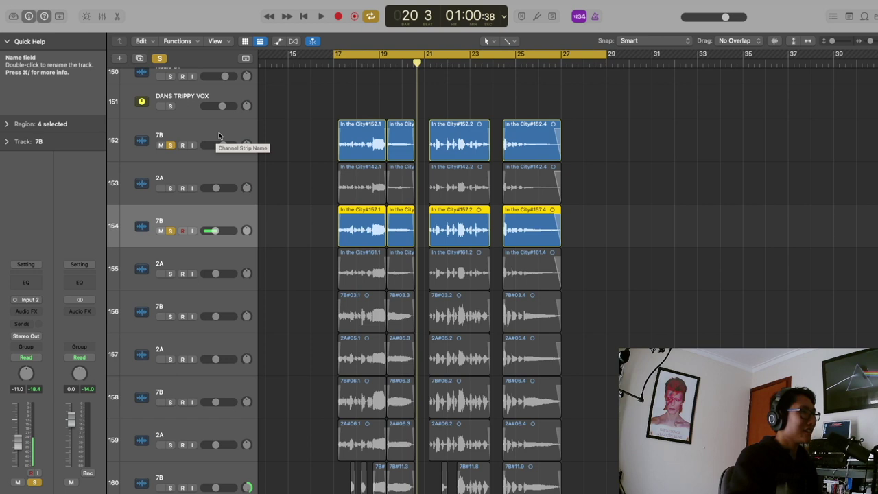
{"action": "key", "text": "space"}
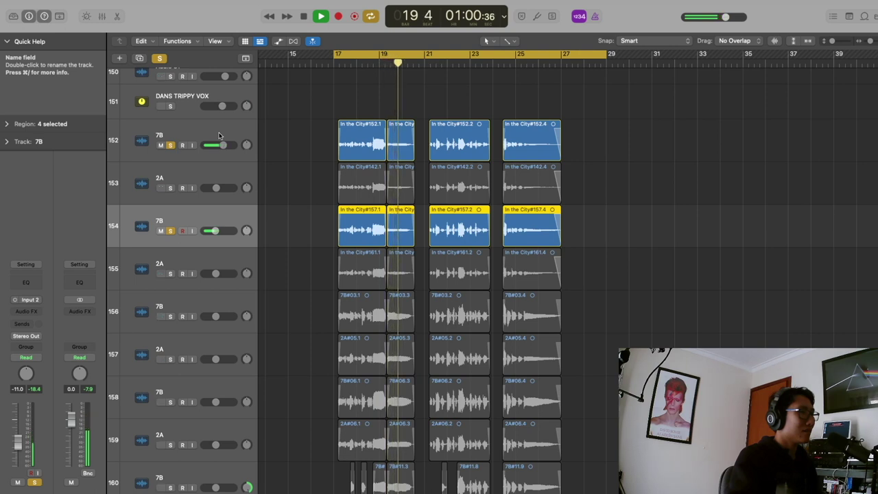
{"action": "key", "text": "space"}
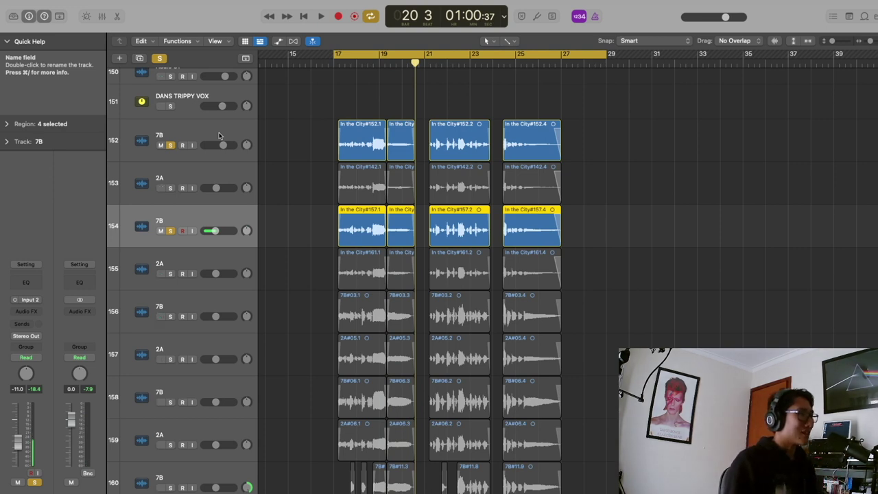
{"action": "left_click", "coordinate": [161, 231]}
{"action": "left_click", "coordinate": [171, 231]}
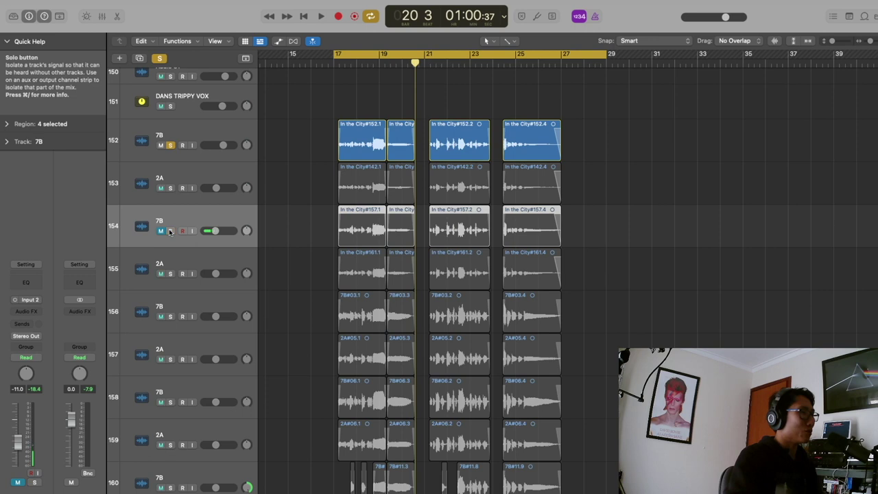
{"action": "key", "text": "space"}
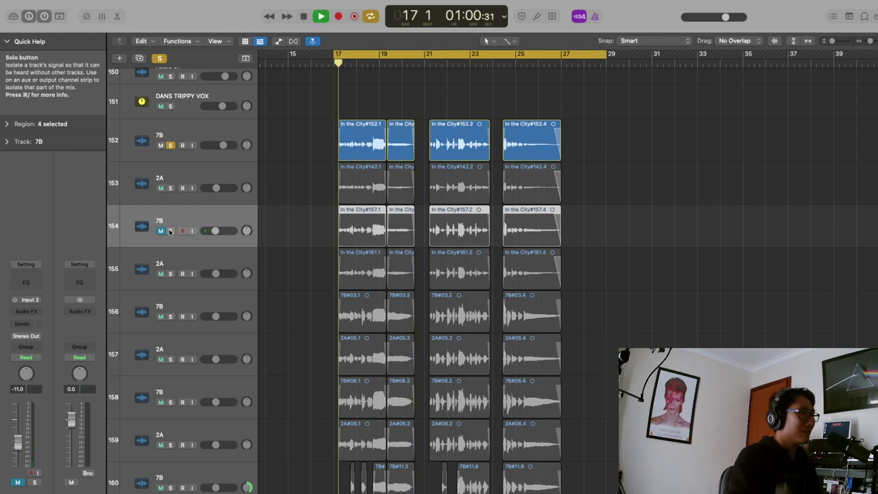
{"action": "left_click", "coordinate": [170, 231]}
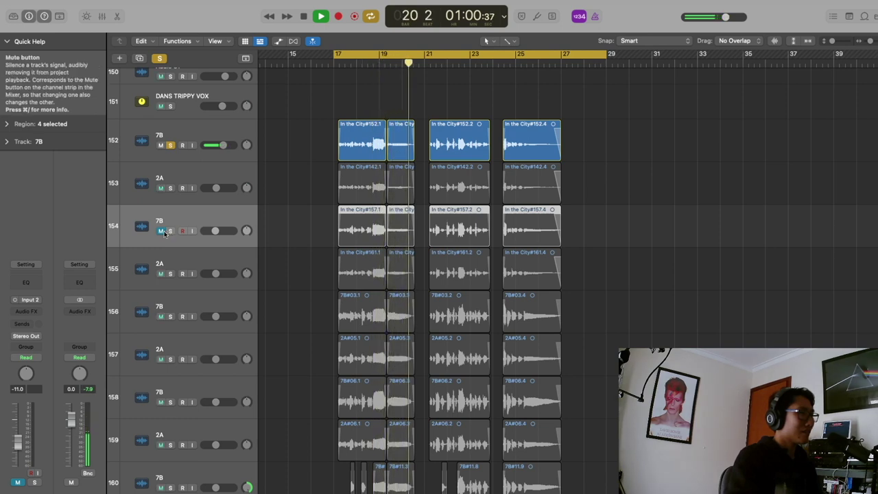
{"action": "key", "text": "space"}
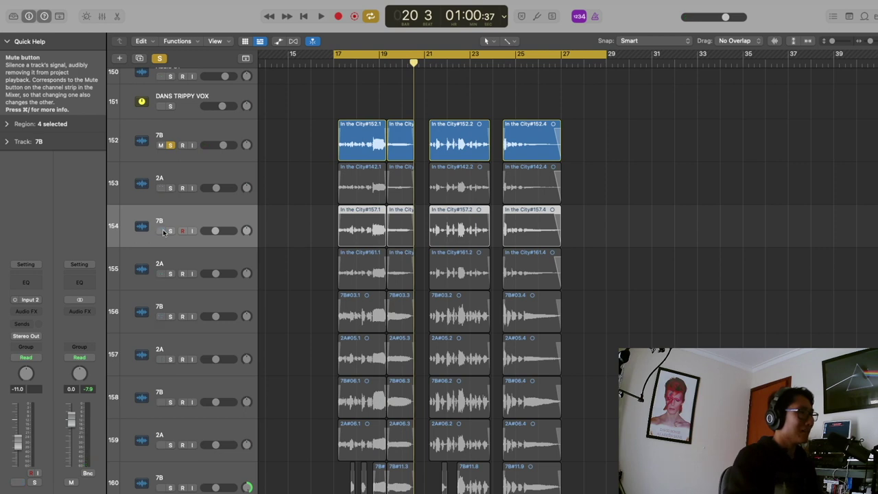
{"action": "left_click", "coordinate": [170, 231]}
{"action": "key", "text": "shift+space"}
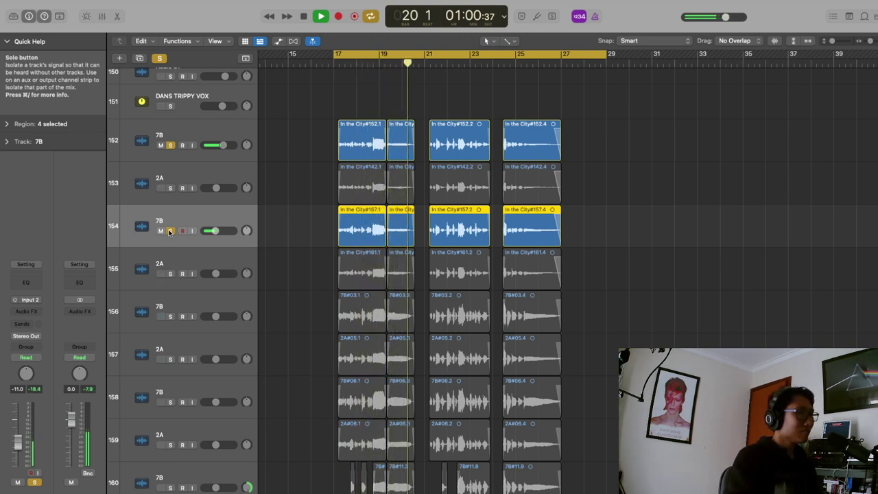
{"action": "key", "text": "space"}
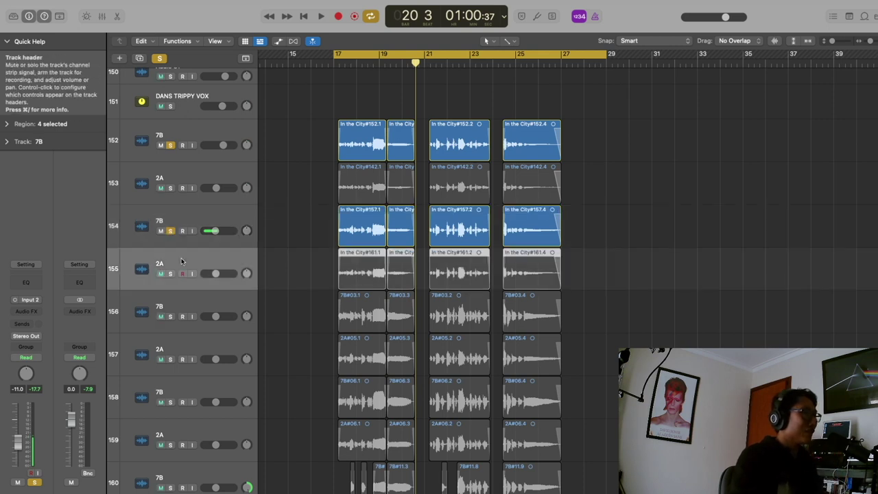
{"action": "key", "text": "Down"}
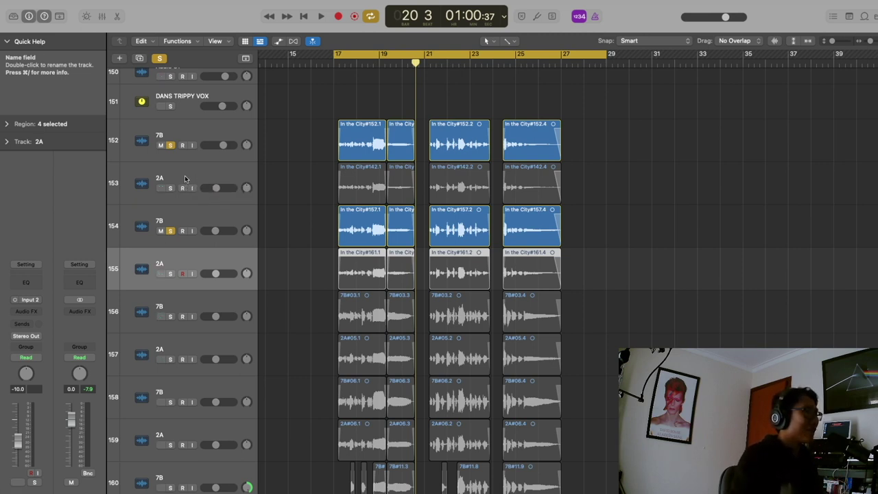
{"action": "left_click", "coordinate": [184, 185]}
Step: Solo the 2A takes on tracks 153–155 and play all four harmony takes together
{"action": "left_click", "coordinate": [182, 264], "text": "shift"}
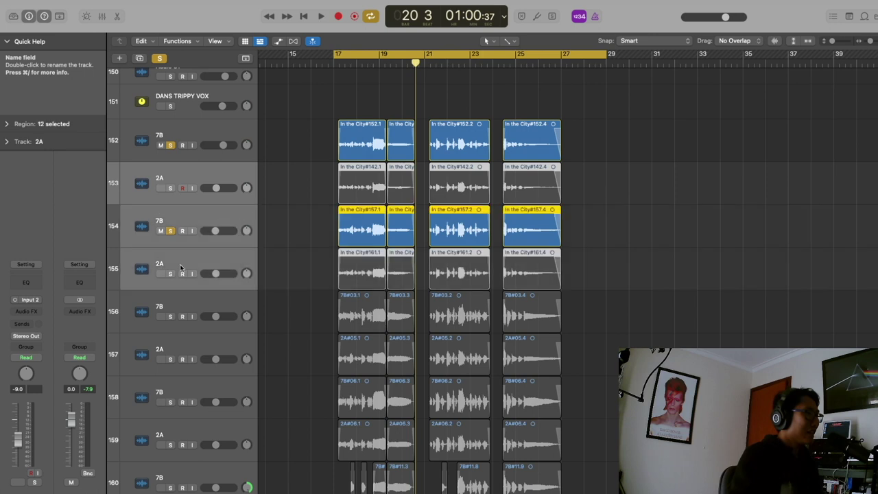
{"action": "left_click", "coordinate": [172, 189]}
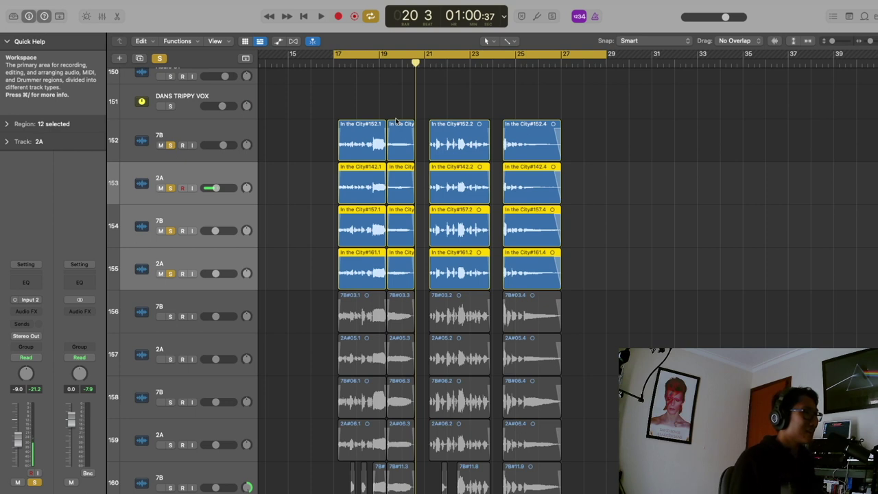
{"action": "key", "text": "space"}
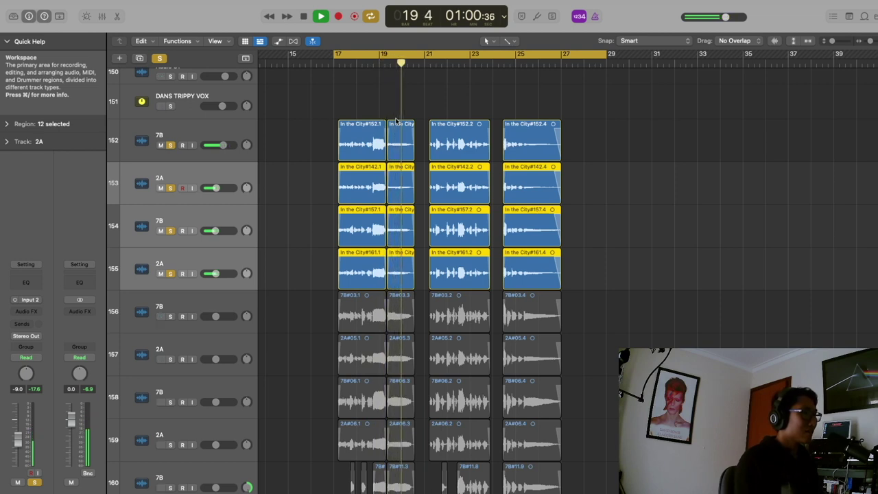
{"action": "key", "text": "space"}
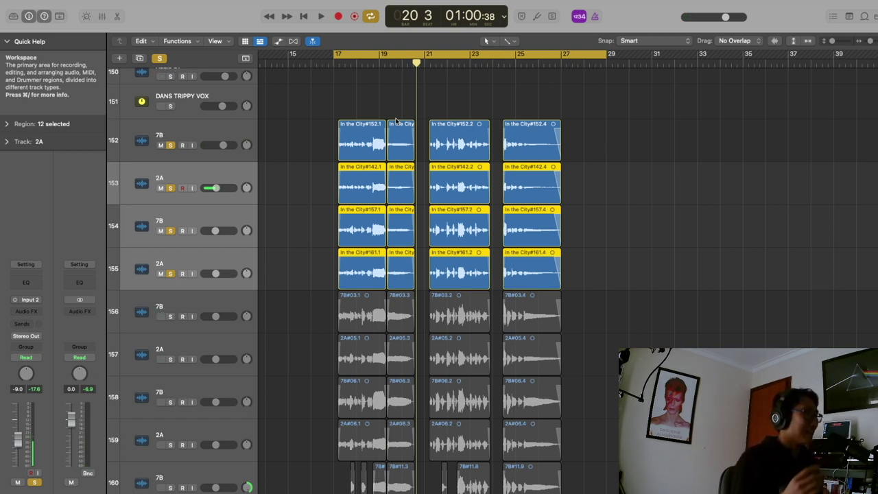
{"action": "left_click", "coordinate": [171, 141], "text": "shift"}
Step: Clear the harmony solos and play only track 152's 7B take soloed from bar 17
{"action": "left_click", "coordinate": [171, 145]}
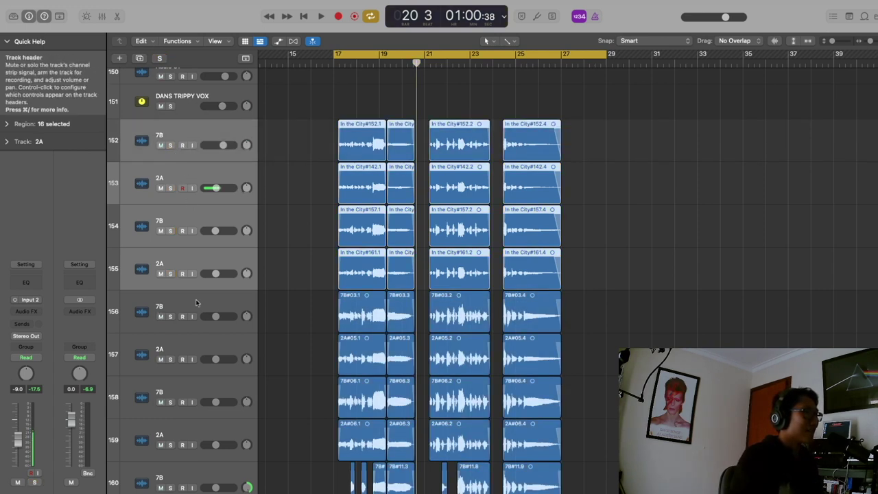
{"action": "key", "text": "Down"}
{"action": "left_click", "coordinate": [169, 145]}
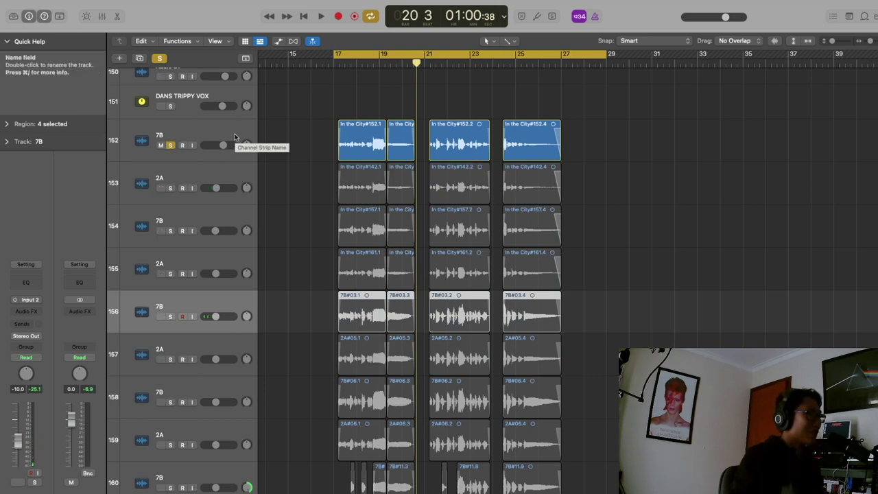
{"action": "key", "text": "space"}
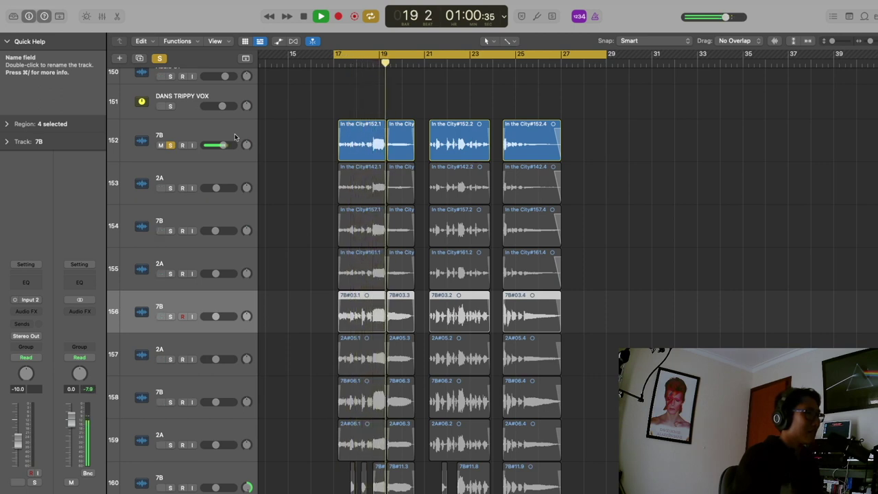
{"action": "key", "text": "space"}
Step: Audition track 153's 2A take soloed, then solo track 152 alongside it
{"action": "left_click", "coordinate": [171, 145]}
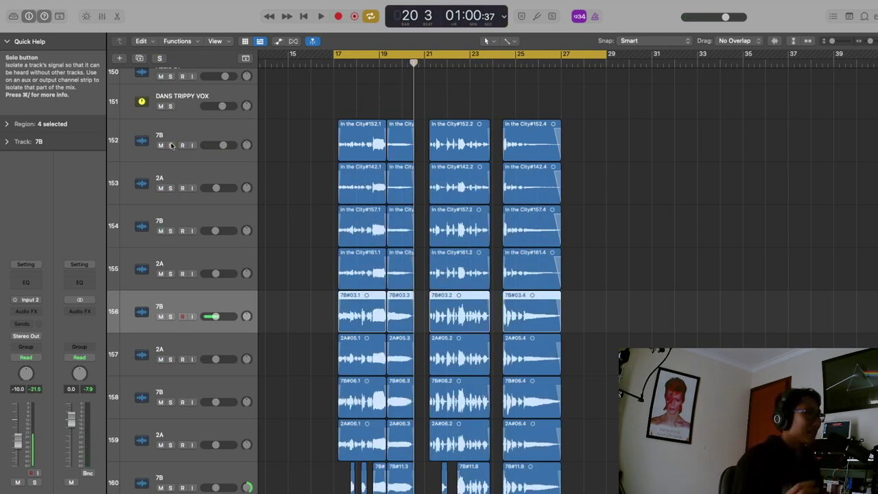
{"action": "left_click", "coordinate": [170, 188]}
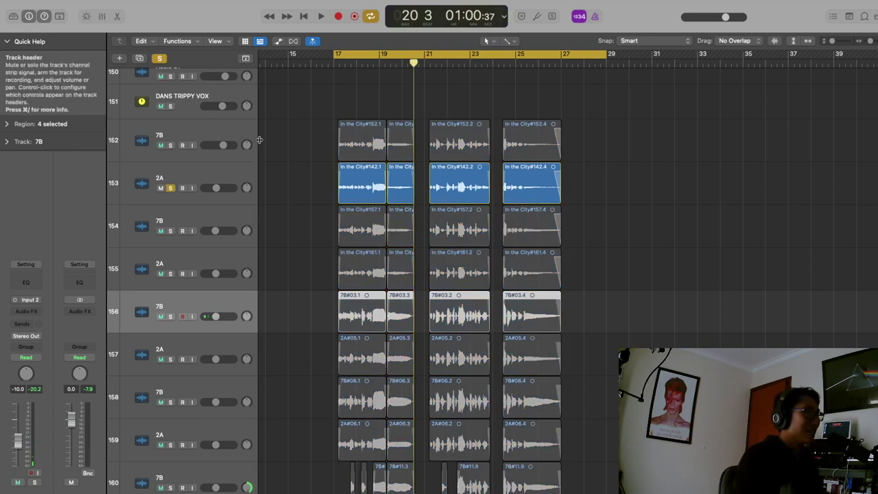
{"action": "key", "text": "space"}
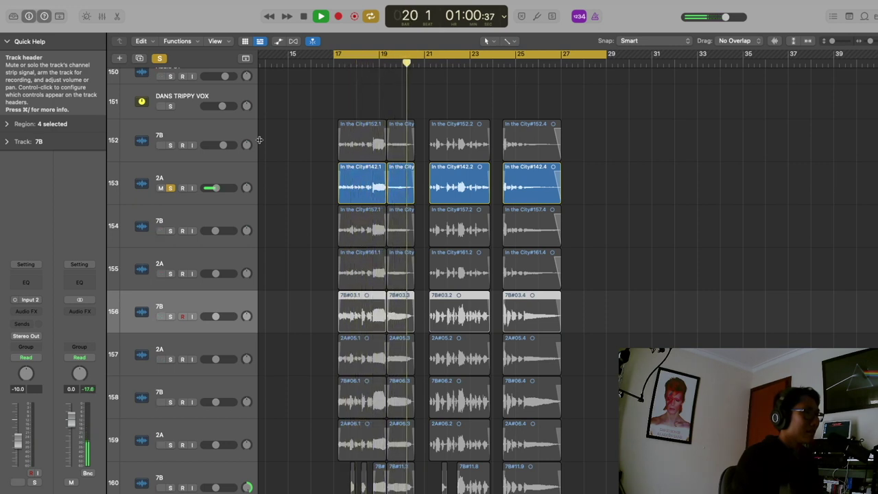
{"action": "key", "text": "space"}
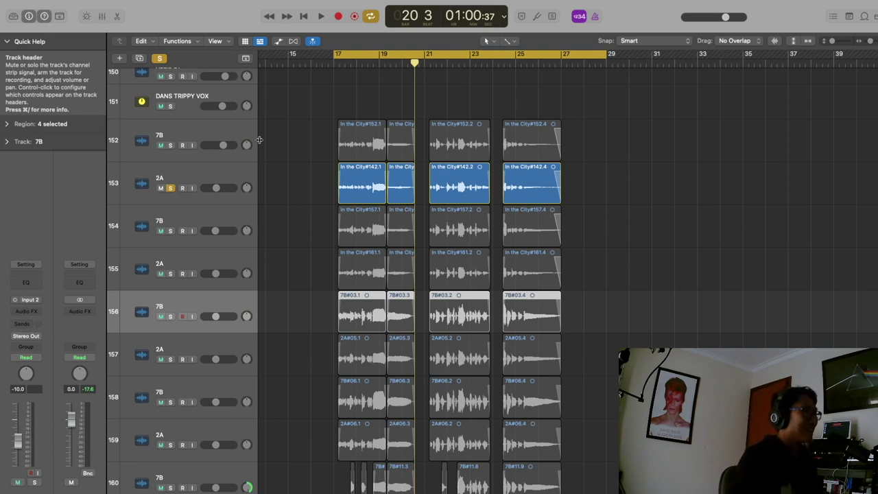
{"action": "left_click", "coordinate": [170, 145]}
{"action": "left_click", "coordinate": [206, 138], "text": "shift"}
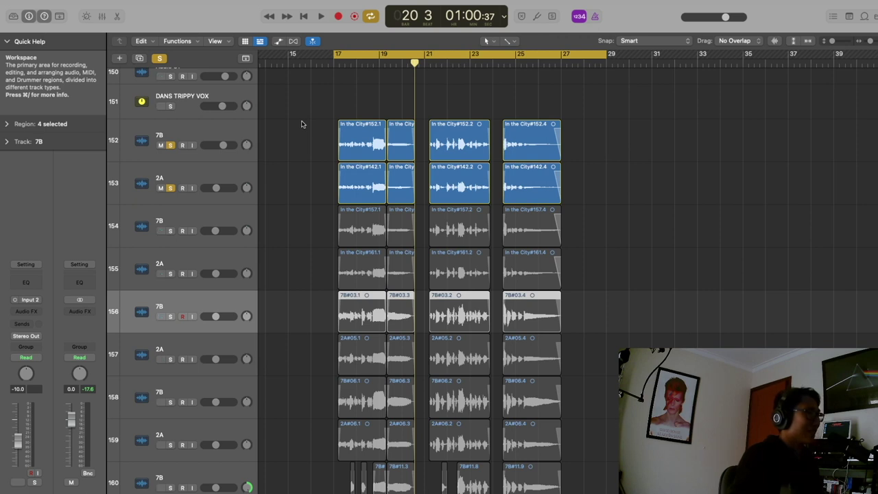
Step: Play the soloed 152 and 153 harmony pair, then unsolo both tracks
{"action": "key", "text": "space"}
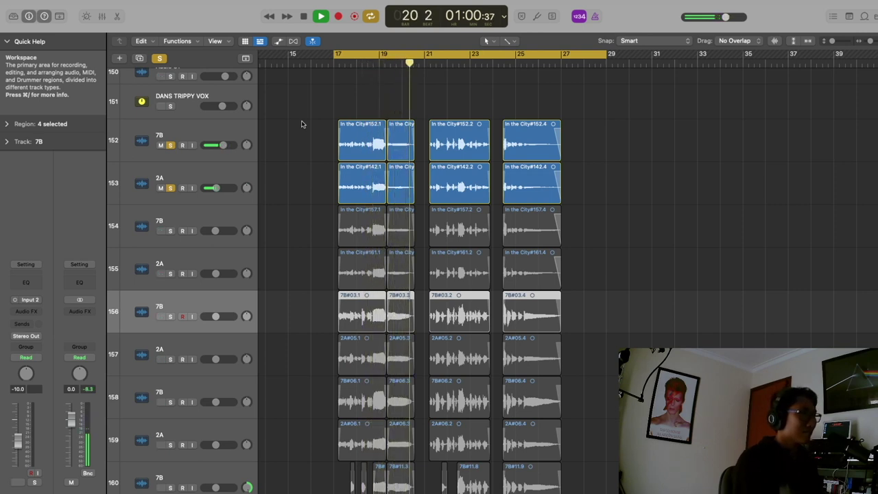
{"action": "key", "text": "space"}
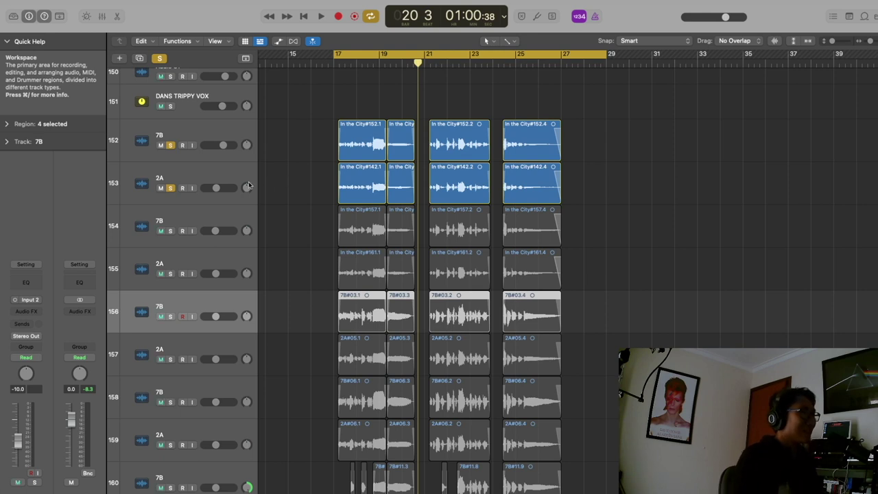
{"action": "left_click", "coordinate": [170, 187]}
{"action": "left_click", "coordinate": [171, 144]}
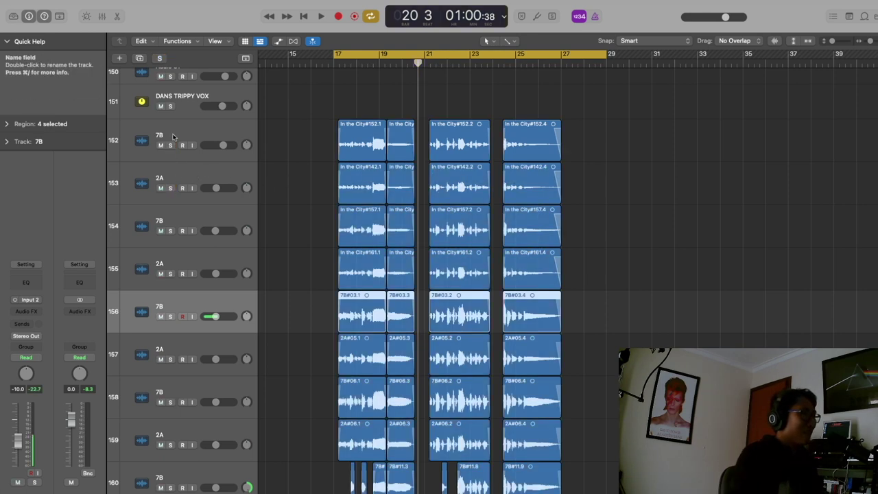
Step: Select track 152, solo its 7B take, and zoom in horizontally on its regions
{"action": "left_click", "coordinate": [173, 136]}
{"action": "key", "text": "s"}
{"action": "key", "text": "super+Right"}
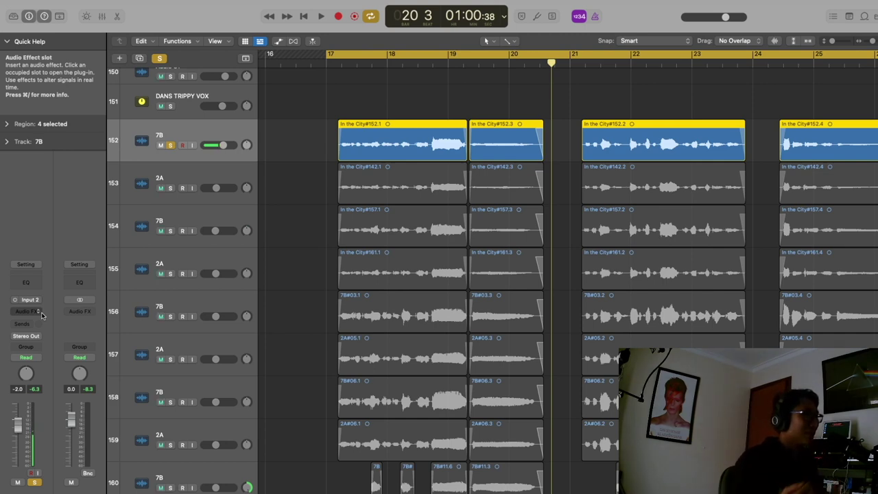
Step: From track 152's empty Audio FX slot, browse to Audio Units > iZotope > Vocal Doubler > Mono
{"action": "left_click", "coordinate": [40, 314]}
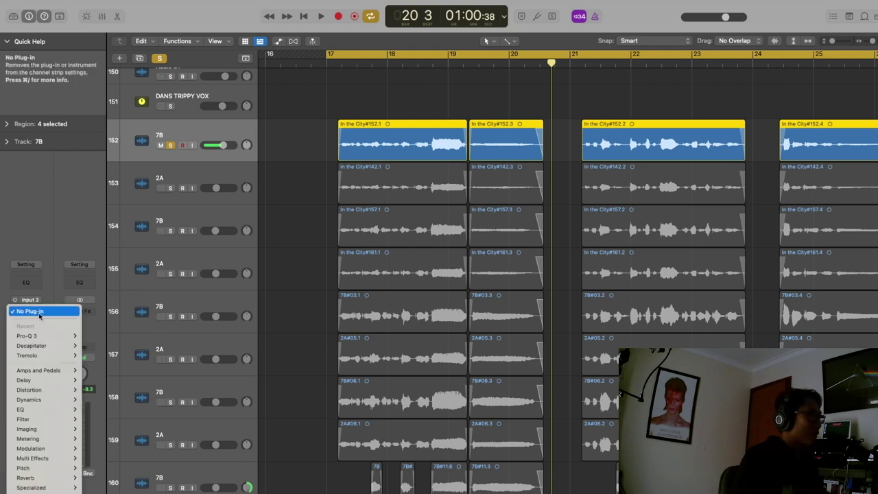
{"action": "mouse_move", "coordinate": [35, 491]}
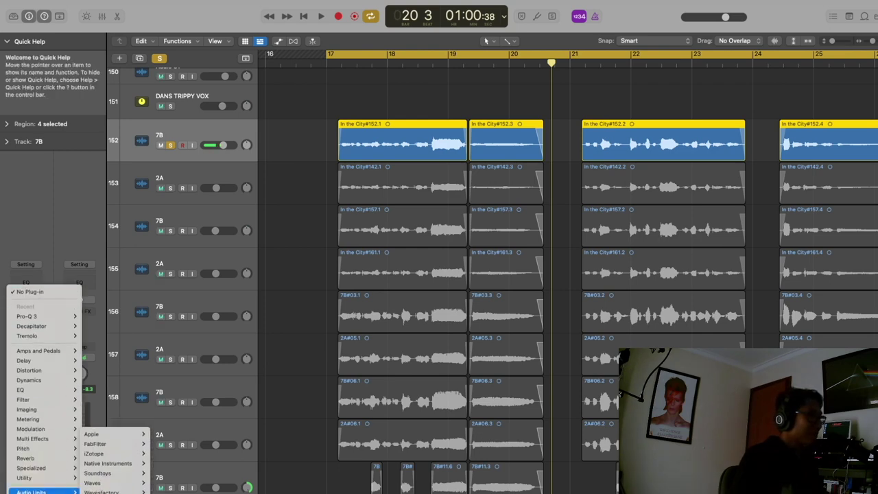
{"action": "mouse_move", "coordinate": [100, 456]}
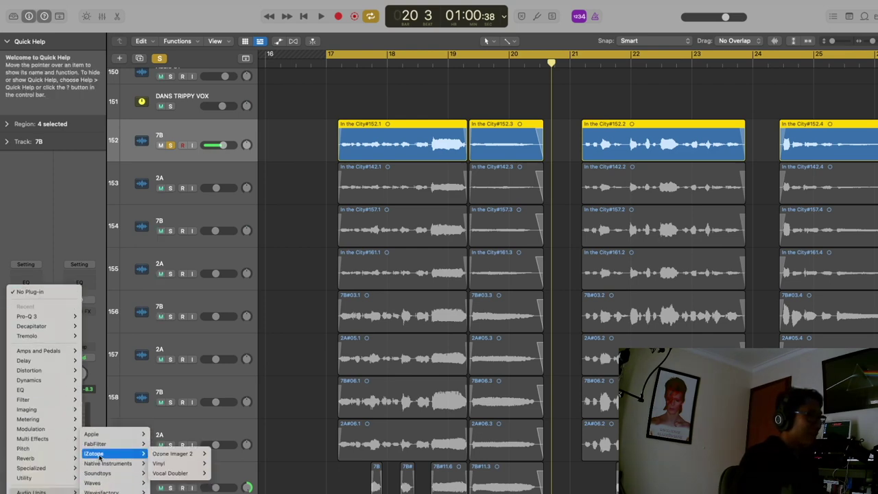
{"action": "mouse_move", "coordinate": [186, 473]}
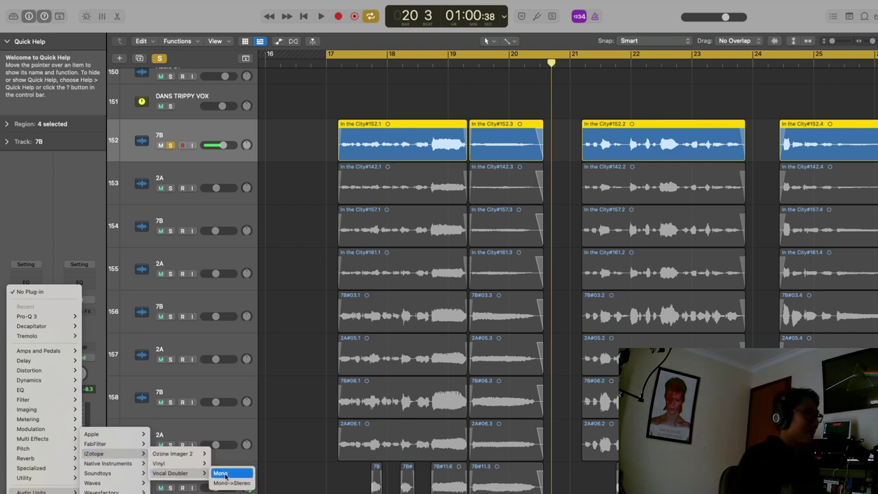
Step: Insert iZotope Vocal Doubler in mono on track 152 and play the track
{"action": "left_click", "coordinate": [221, 474]}
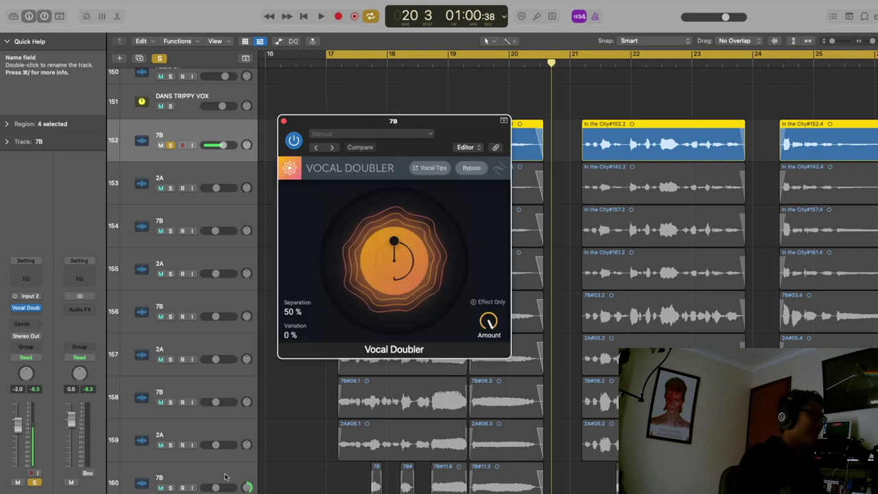
{"action": "left_click_drag", "start_coordinate": [439, 119], "coordinate": [230, 88]}
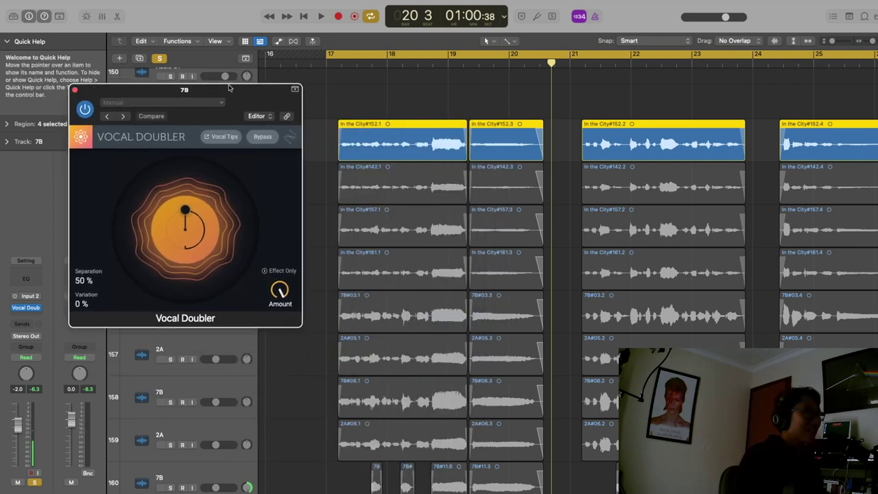
{"action": "key", "text": "space"}
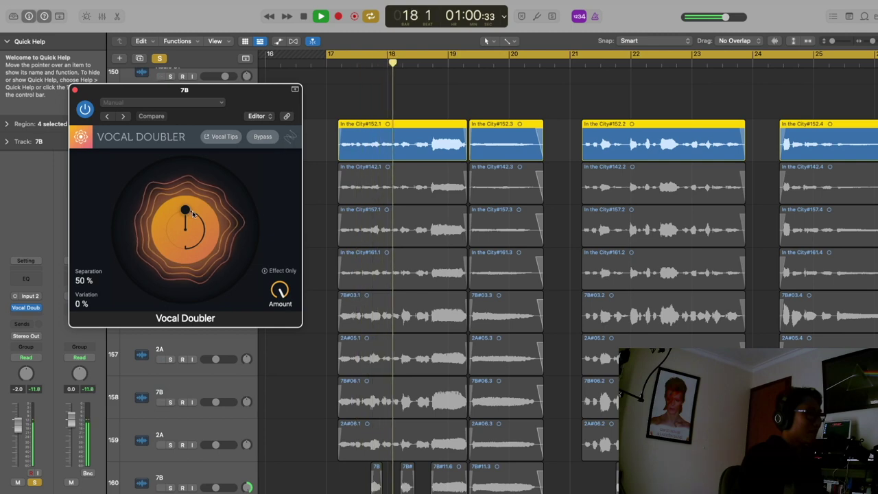
Step: Set the Vocal Doubler to 22% Separation and 67% Variation, then close its window
{"action": "left_click_drag", "start_coordinate": [185, 211], "coordinate": [199, 238]}
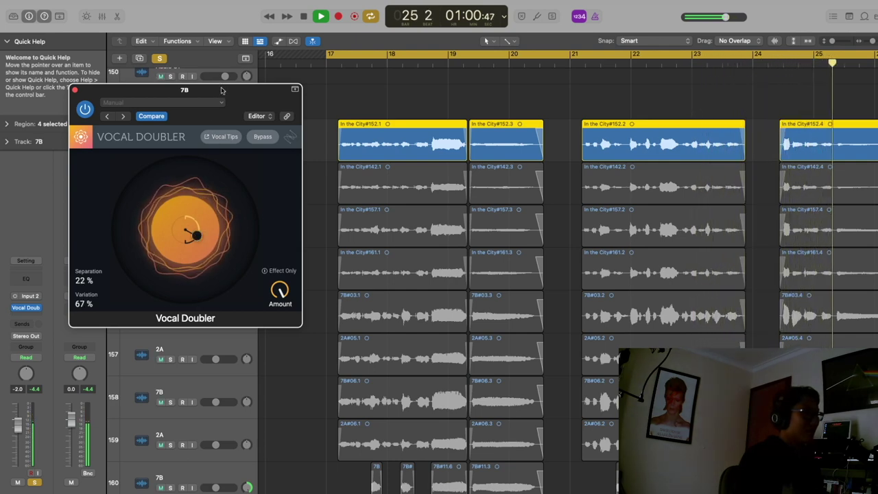
{"action": "left_click_drag", "start_coordinate": [221, 86], "coordinate": [298, 260]}
{"action": "key", "text": "space"}
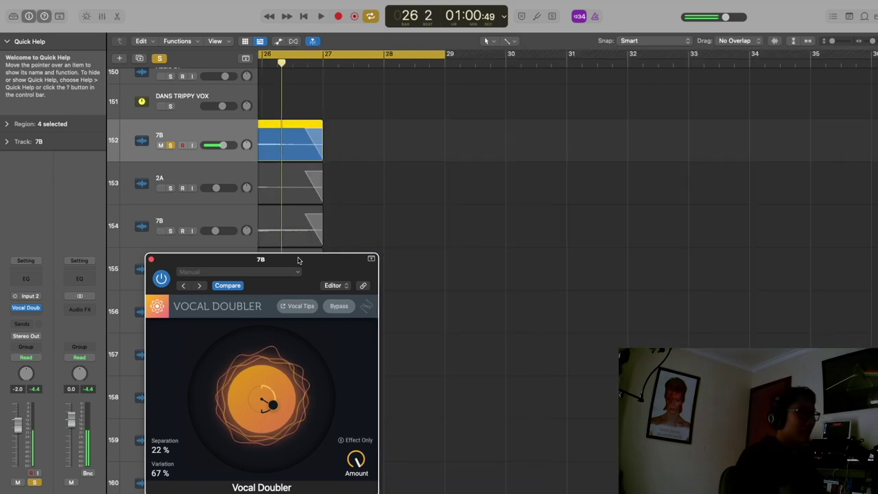
{"action": "left_click", "coordinate": [152, 261]}
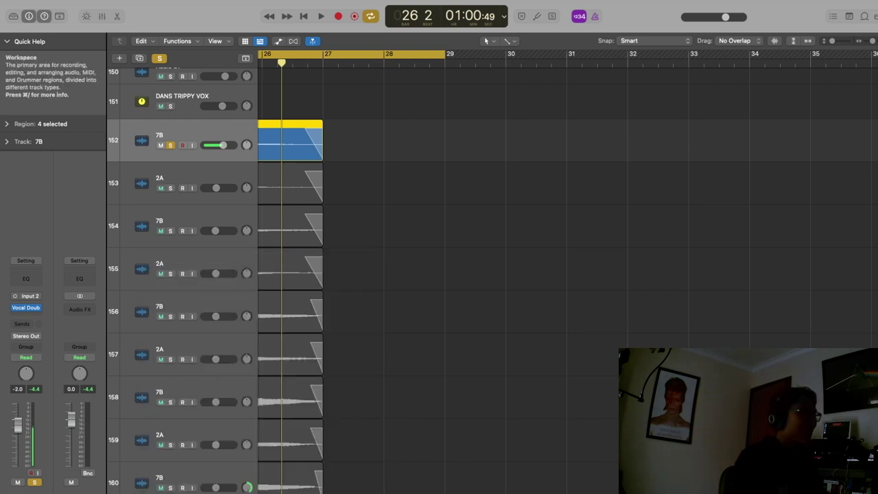
Step: Unsolo track 152 and scroll up to the lead vocal tracks
{"action": "scroll", "coordinate": [452, 275], "scroll_direction": "left", "scroll_amount": 10}
{"action": "scroll", "coordinate": [453, 275], "scroll_direction": "left", "scroll_amount": 12}
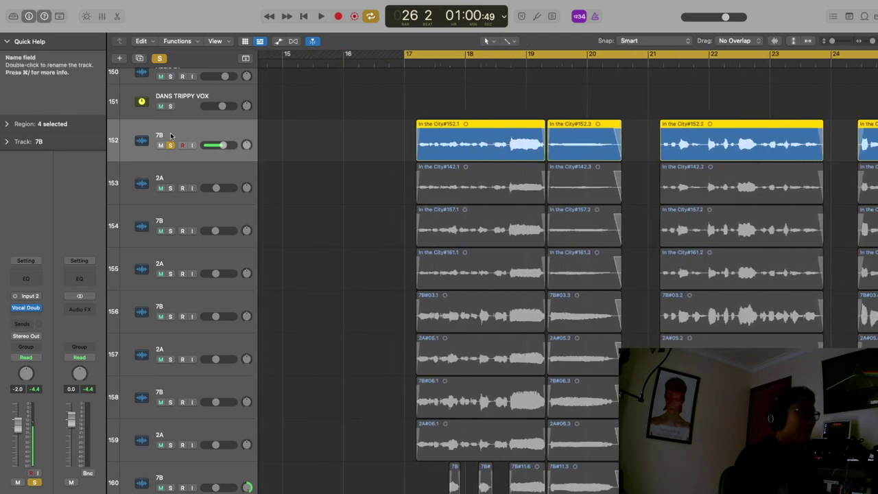
{"action": "left_click", "coordinate": [170, 145]}
{"action": "scroll", "coordinate": [300, 238], "scroll_direction": "up", "scroll_amount": 15}
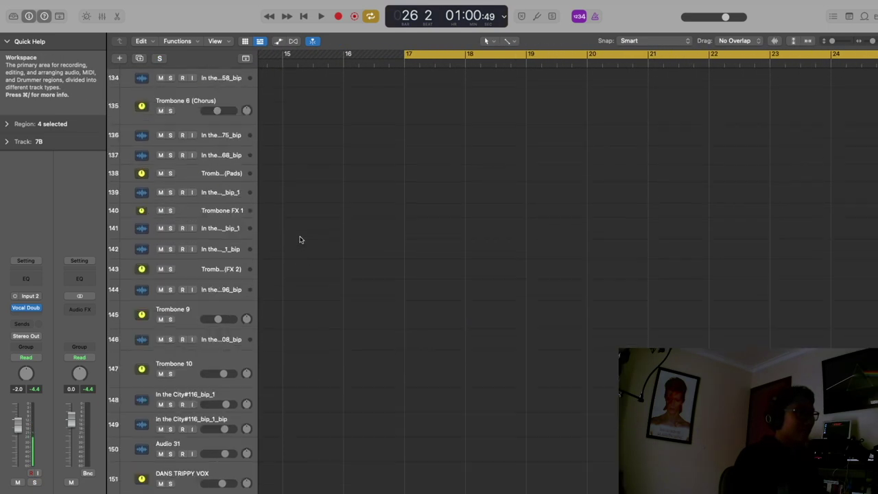
{"action": "scroll", "coordinate": [300, 240], "scroll_direction": "up", "scroll_amount": 5}
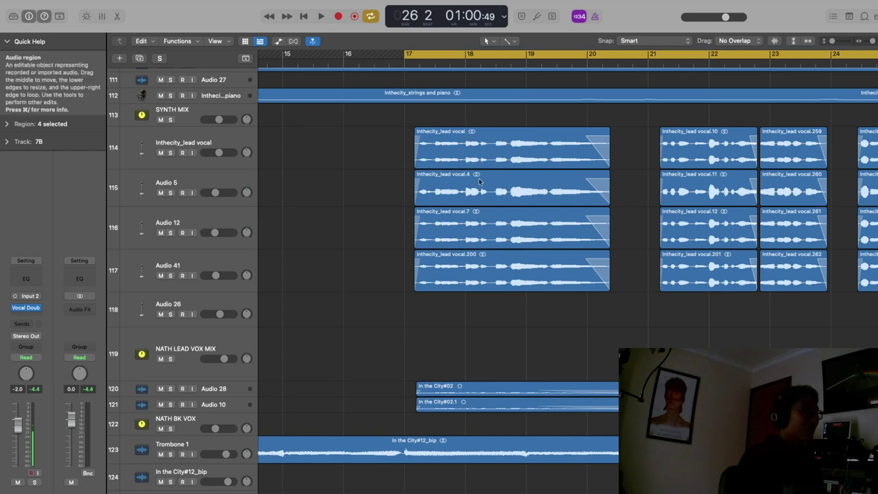
Step: Solo the Inthecity_lead vocal on track 114 and play it, stopping around bar 20
{"action": "left_click", "coordinate": [219, 142]}
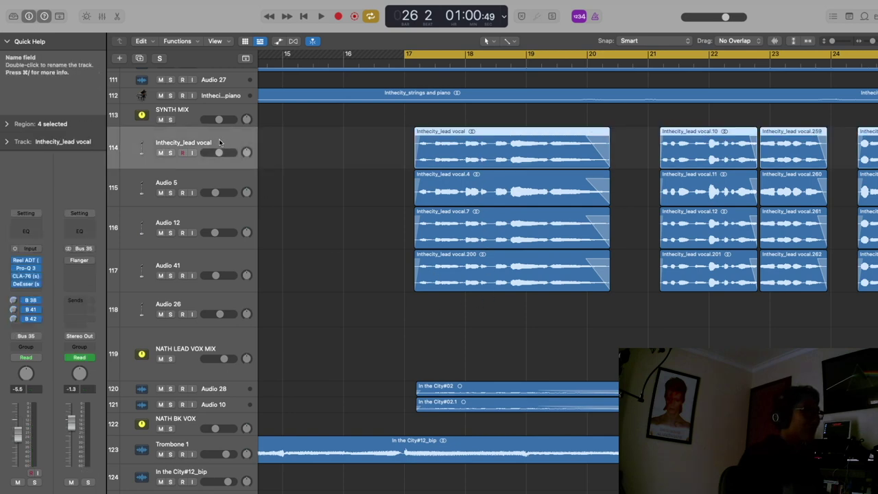
{"action": "left_click", "coordinate": [171, 153]}
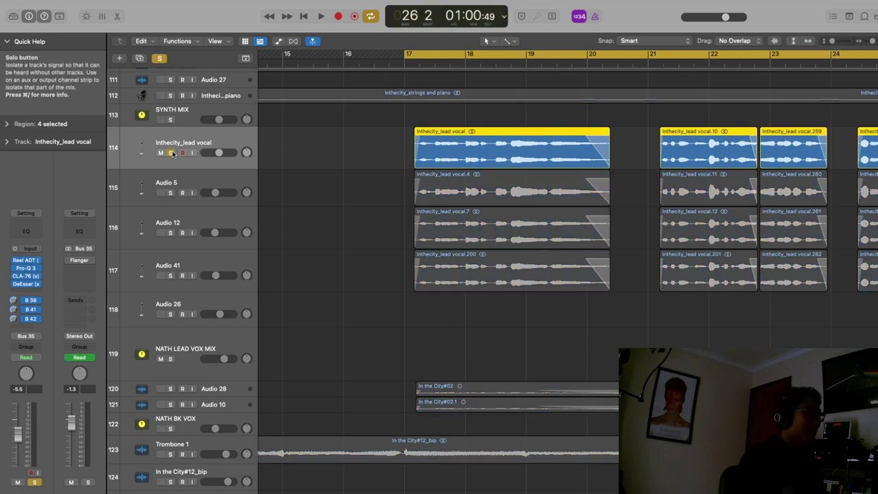
{"action": "key", "text": "space"}
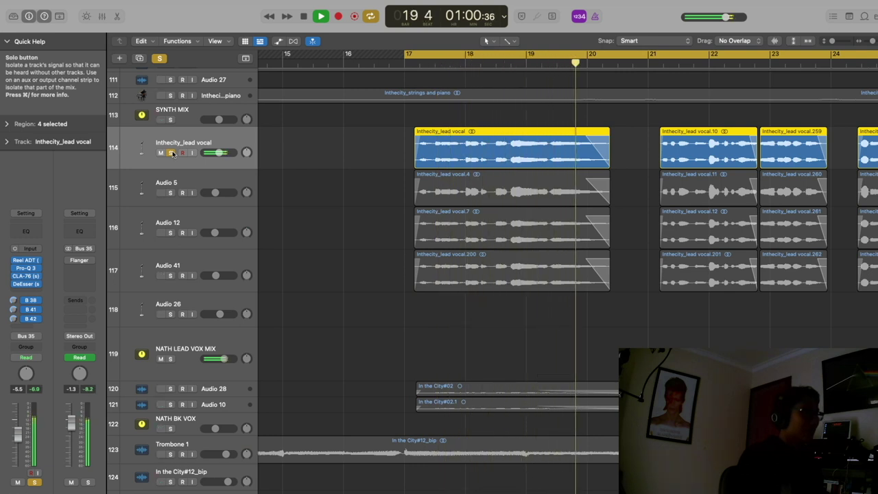
{"action": "key", "text": "space"}
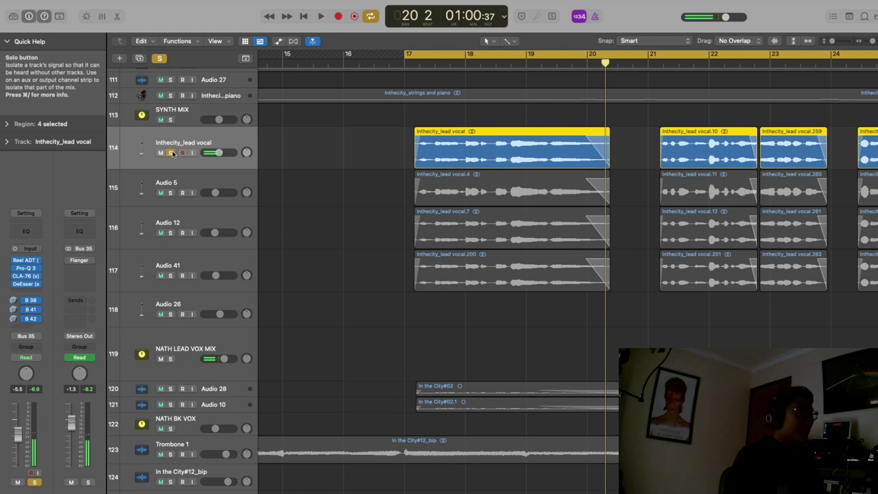
Step: Solo Audio 5 and open its Pitch Shifter (10 cents up, 100% mix, 10 ms delay) during playback
{"action": "left_click", "coordinate": [198, 186]}
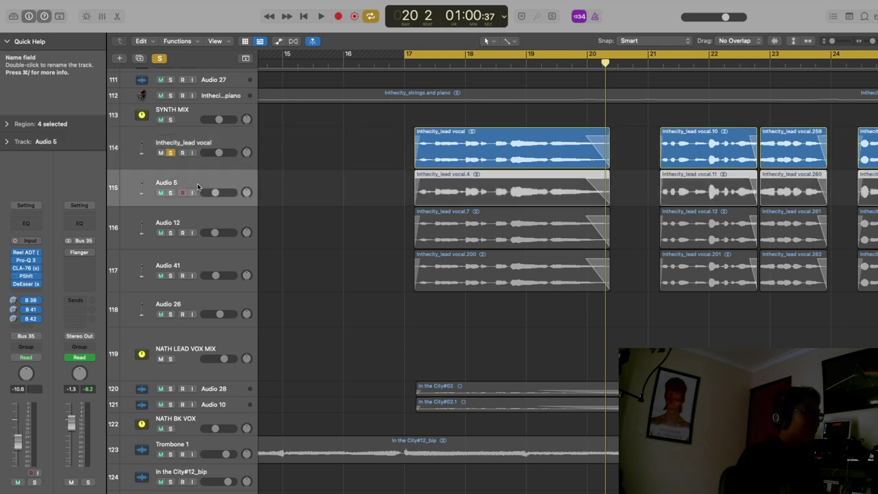
{"action": "left_click", "coordinate": [171, 193]}
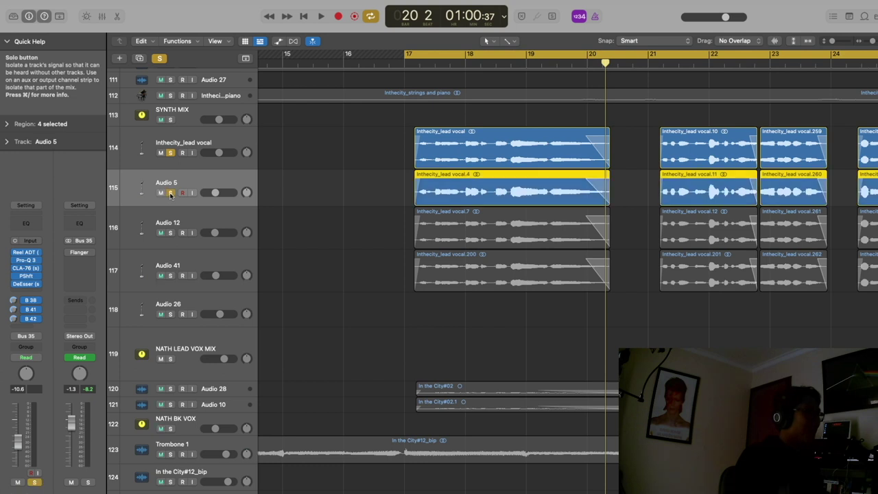
{"action": "left_click", "coordinate": [27, 276]}
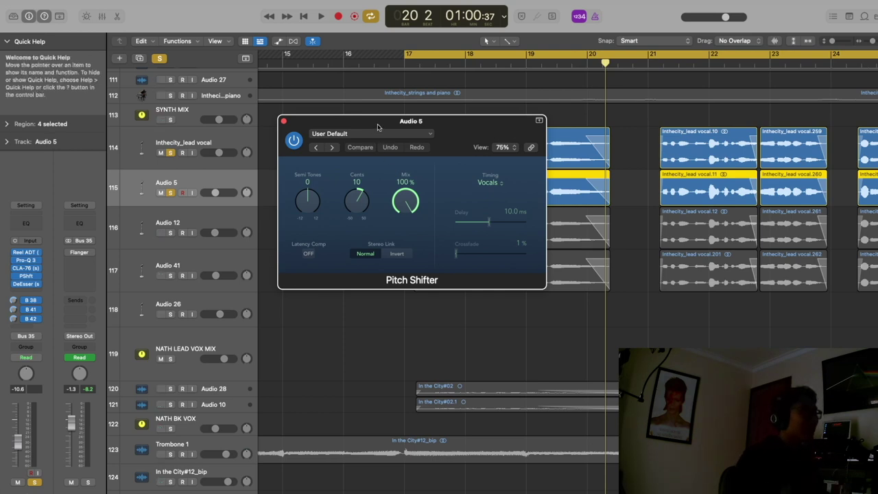
{"action": "left_click_drag", "start_coordinate": [382, 123], "coordinate": [380, 275]}
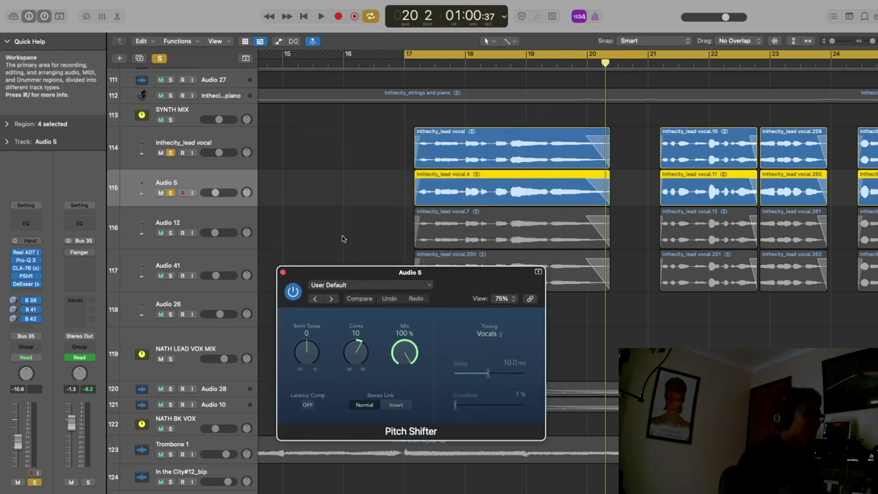
{"action": "key", "text": "space"}
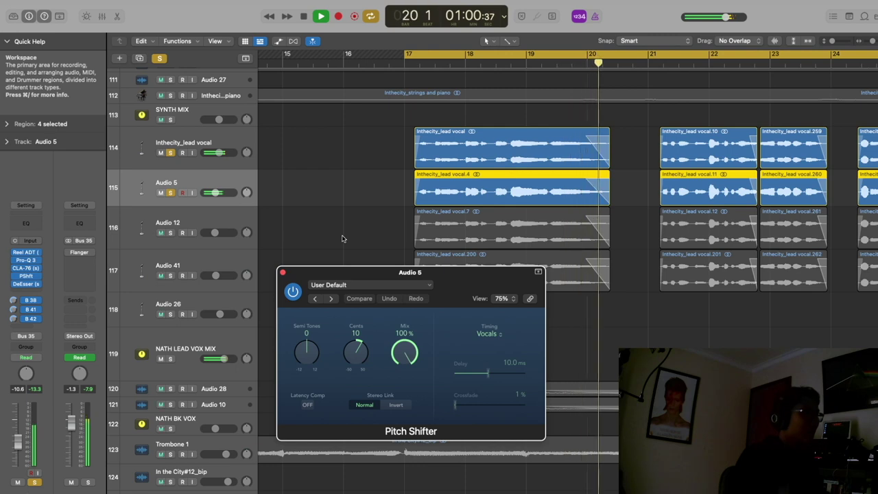
{"action": "key", "text": "space"}
Step: Compare the vocal with and without Audio 5 by toggling its mute, ending unmuted
{"action": "left_click", "coordinate": [160, 193]}
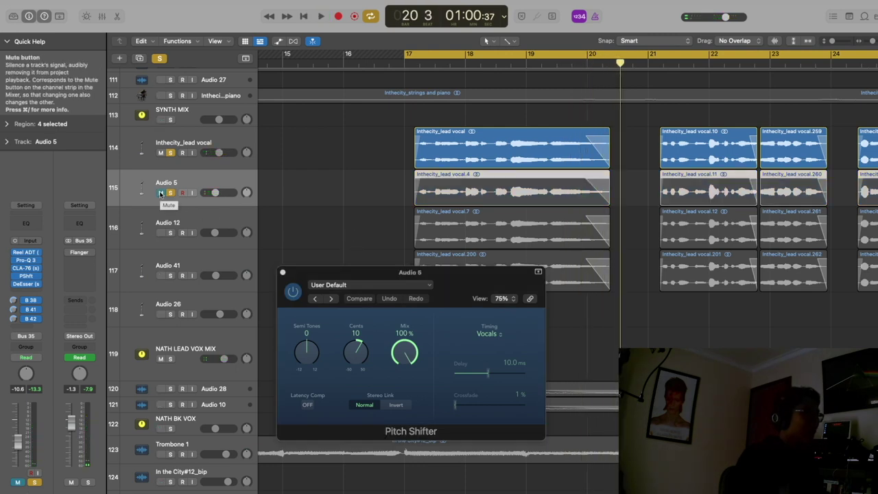
{"action": "key", "text": "space"}
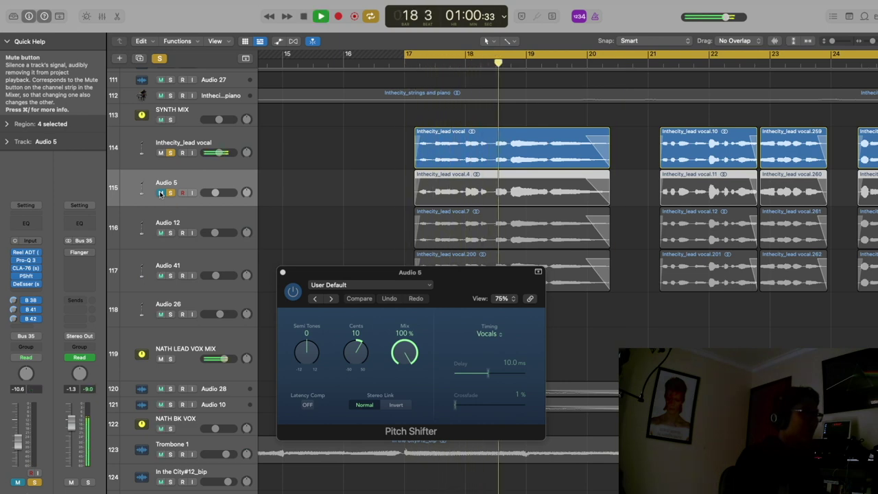
{"action": "left_click", "coordinate": [161, 193]}
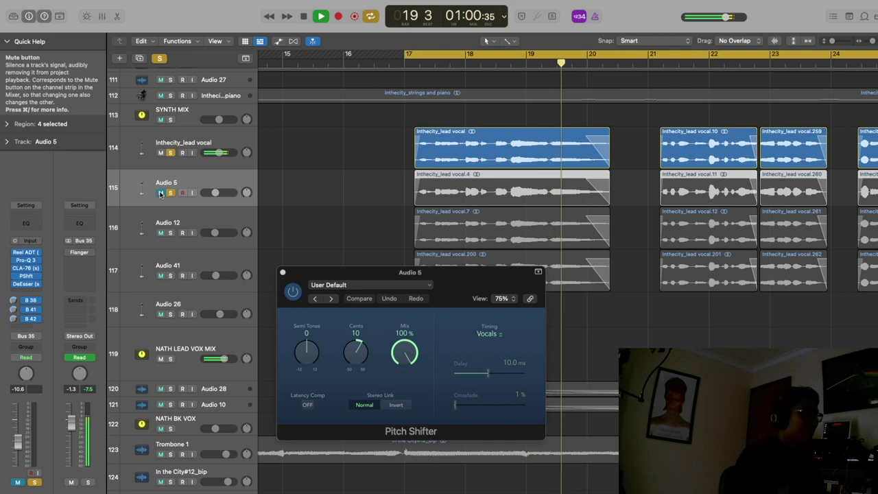
{"action": "key", "text": "space"}
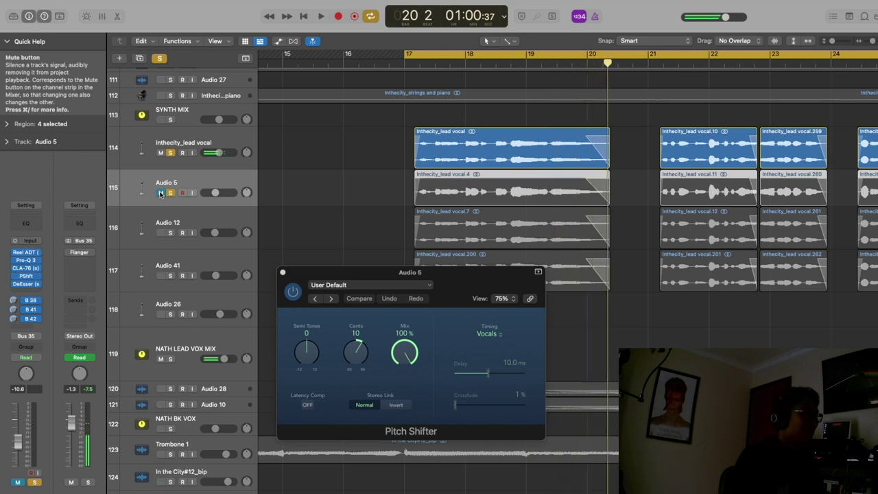
{"action": "left_click", "coordinate": [161, 192]}
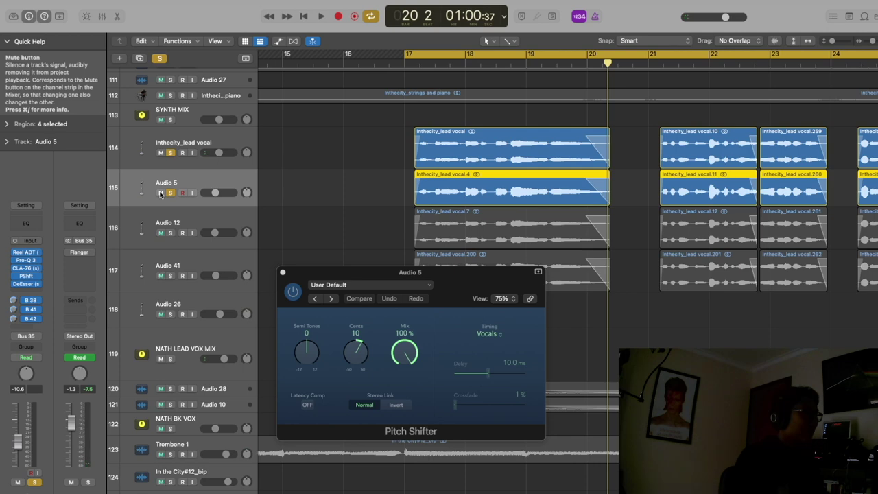
{"action": "key", "text": "space"}
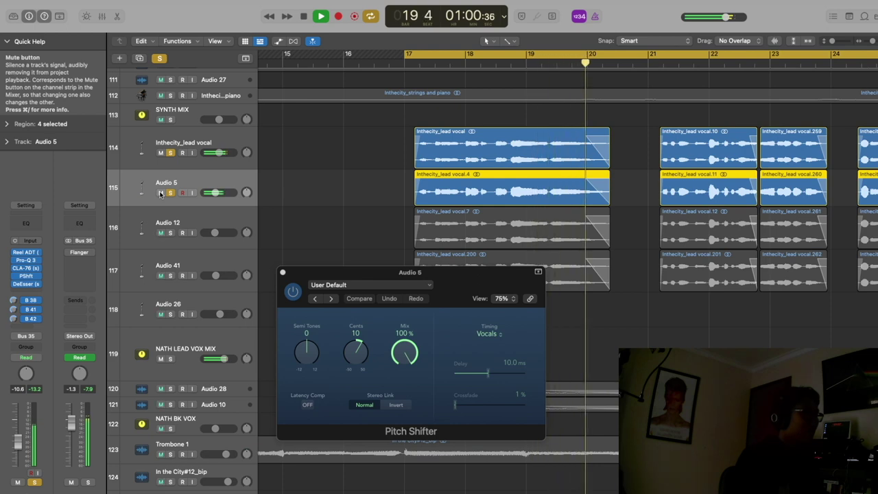
{"action": "key", "text": "space"}
Step: Solo Audio 12 alongside the lead and audition its Pitch Shifter at -10 cents
{"action": "left_click", "coordinate": [185, 223]}
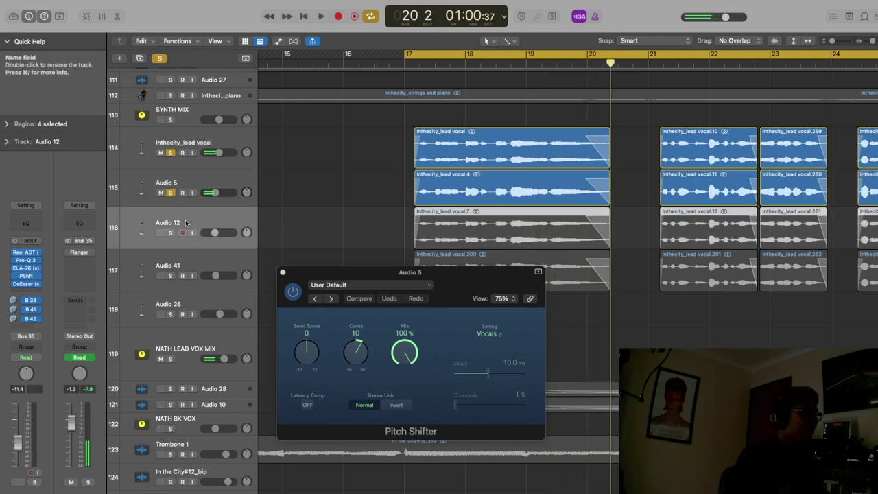
{"action": "left_click", "coordinate": [27, 278]}
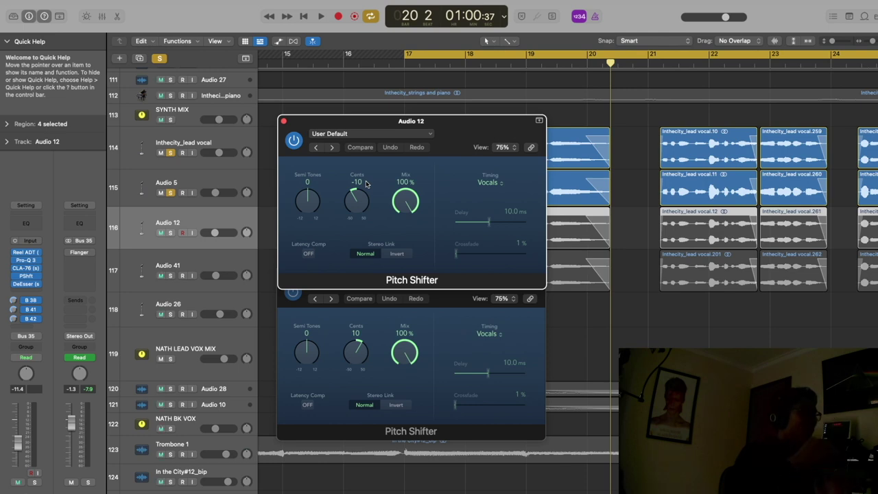
{"action": "left_click_drag", "start_coordinate": [370, 121], "coordinate": [440, 313]}
{"action": "left_click", "coordinate": [171, 233]}
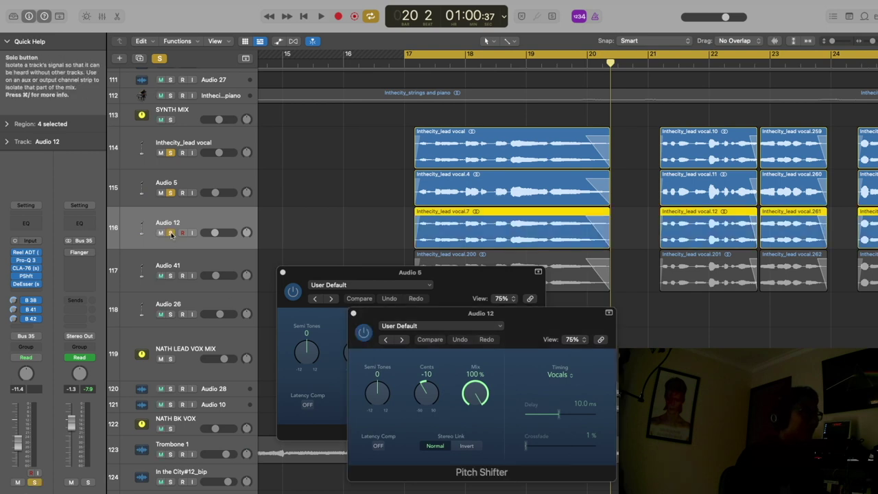
{"action": "key", "text": "space"}
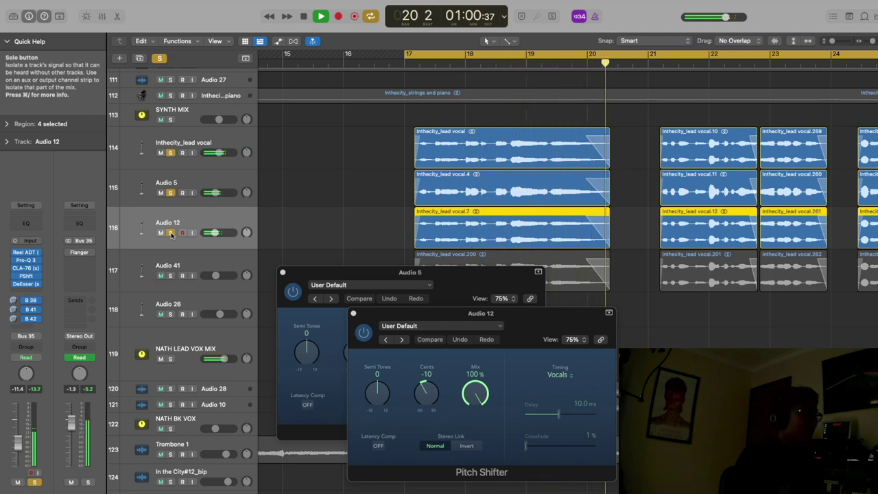
{"action": "key", "text": "space"}
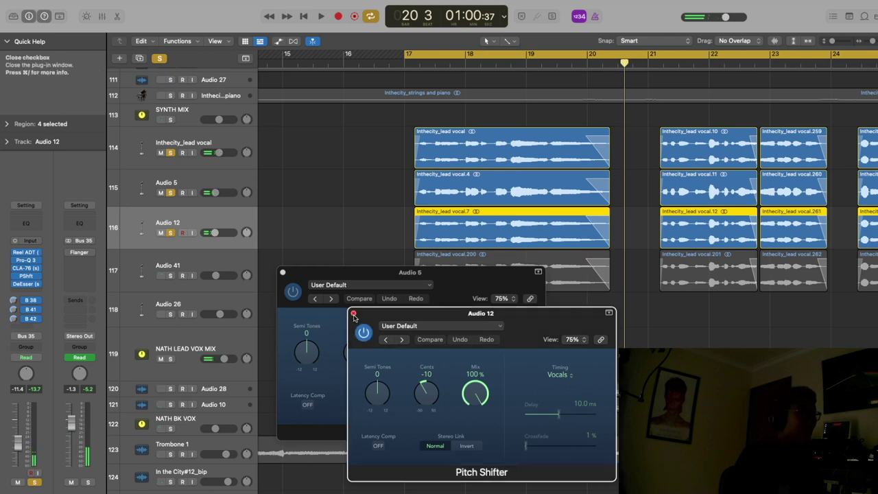
Step: Close the Audio 12 and Audio 5 plug-in windows and select the Audio 41 track
{"action": "left_click", "coordinate": [354, 314]}
{"action": "left_click", "coordinate": [282, 273]}
{"action": "left_click", "coordinate": [209, 264]}
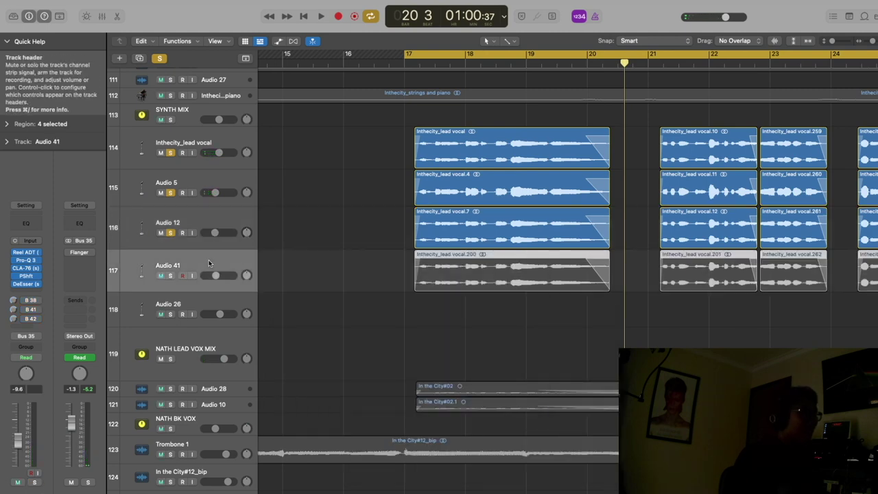
Step: Solo Audio 41, audition its 15-cent Pitch Shifter detune with all four vocal layers, and close its plug-in window
{"action": "left_click", "coordinate": [26, 276]}
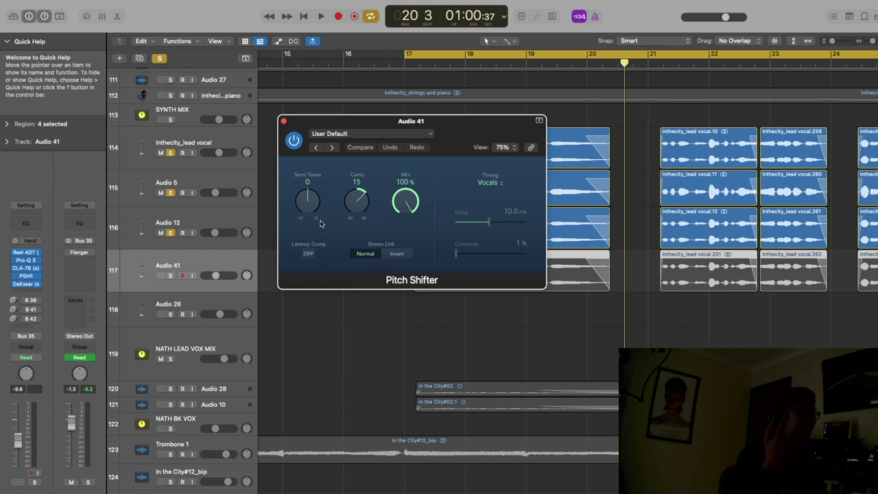
{"action": "left_click", "coordinate": [171, 276]}
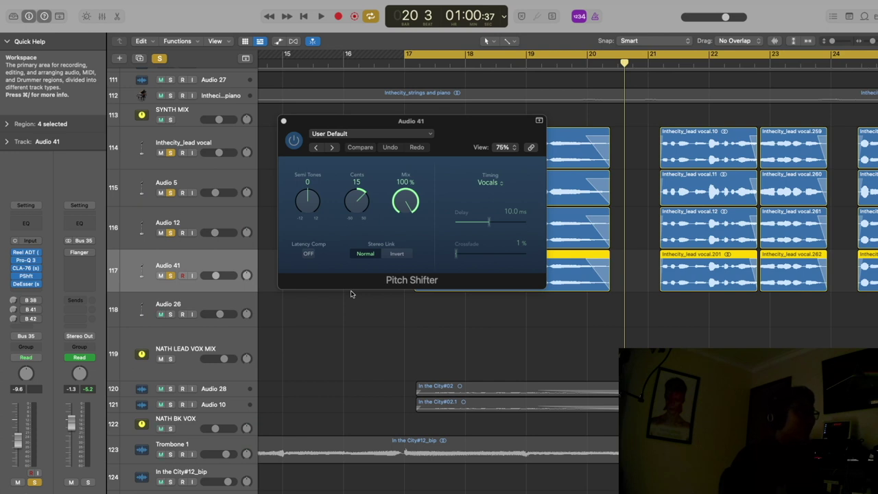
{"action": "key", "text": "space"}
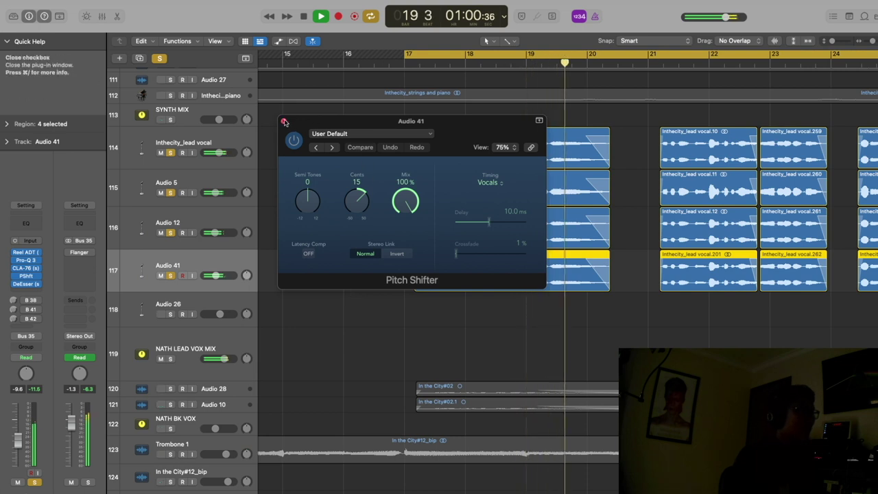
{"action": "key", "text": "space"}
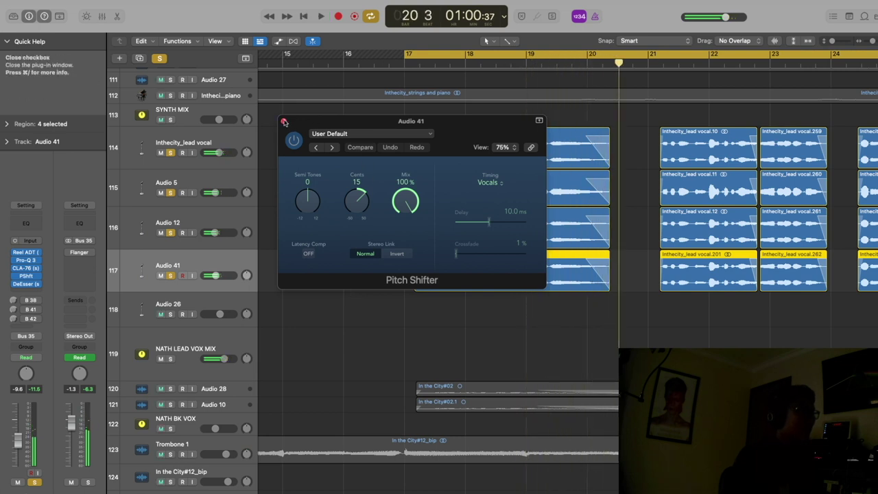
{"action": "left_click", "coordinate": [285, 122]}
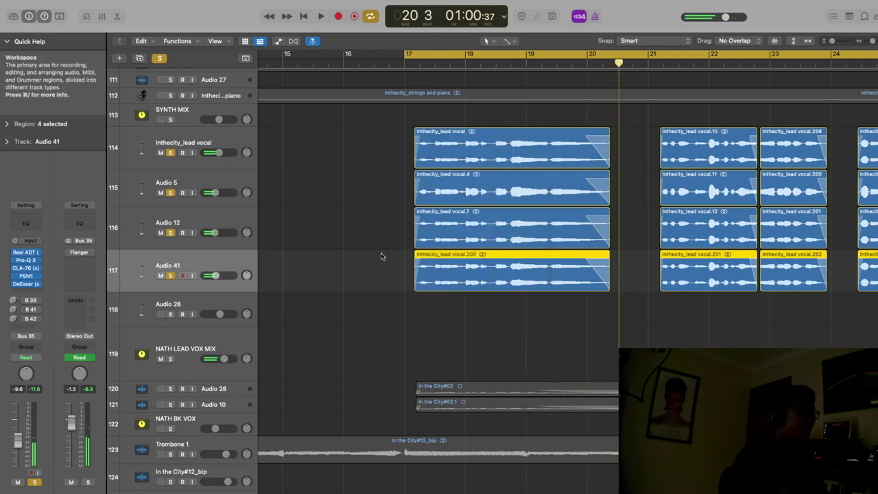
Step: Clear all vocal solos, select every region, and scroll down to the 7B and 2A harmony tracks
{"action": "left_click", "coordinate": [170, 153]}
{"action": "key", "text": "super+a"}
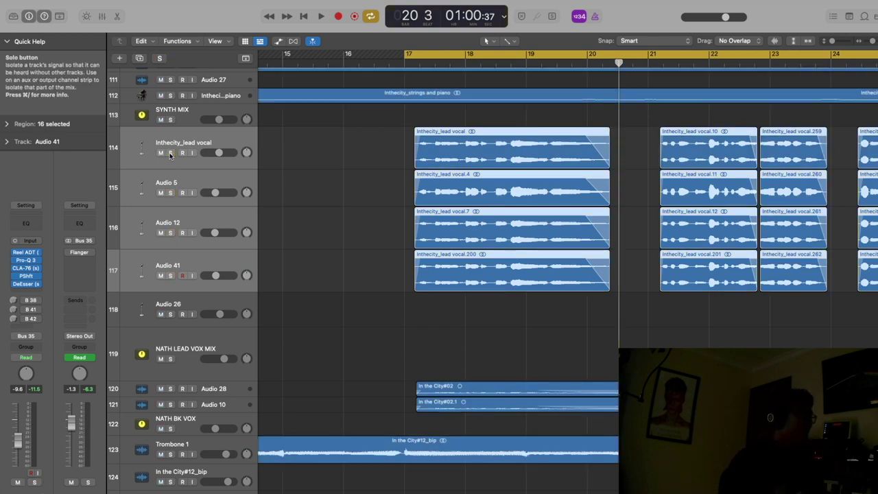
{"action": "scroll", "coordinate": [317, 308], "scroll_direction": "down", "scroll_amount": 15}
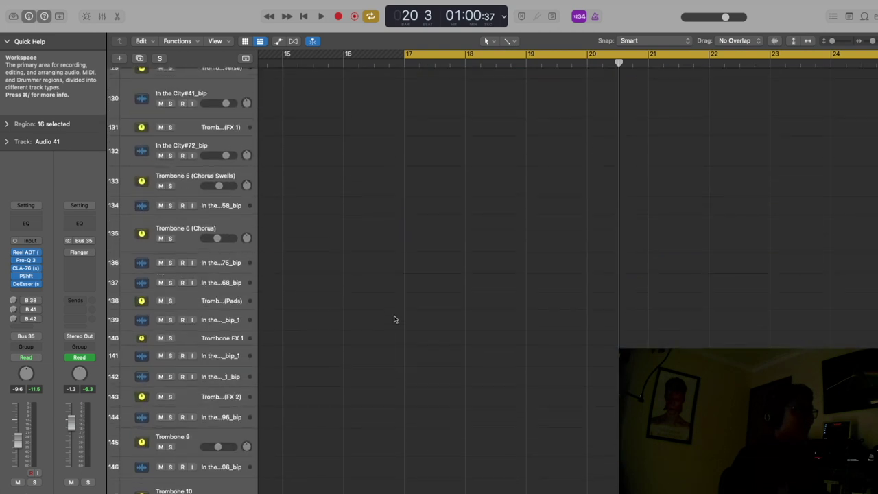
{"action": "scroll", "coordinate": [405, 363], "scroll_direction": "down", "scroll_amount": 6}
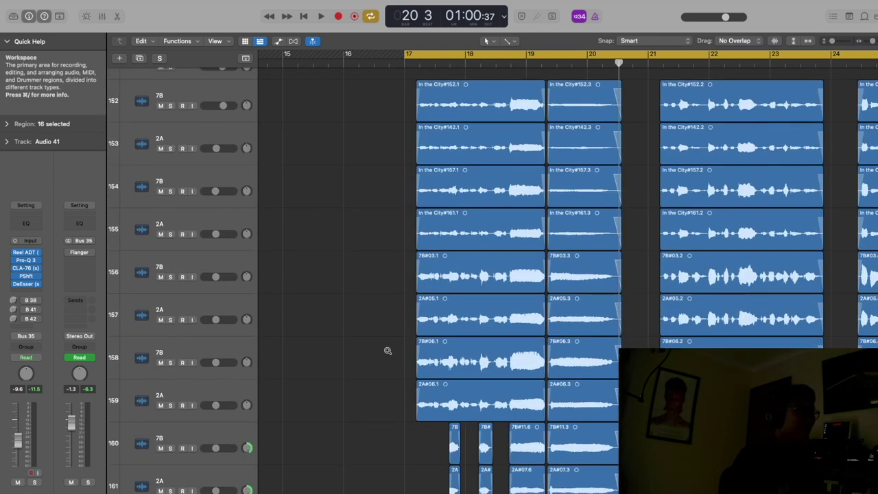
{"action": "scroll", "coordinate": [386, 354], "scroll_direction": "down", "scroll_amount": 1}
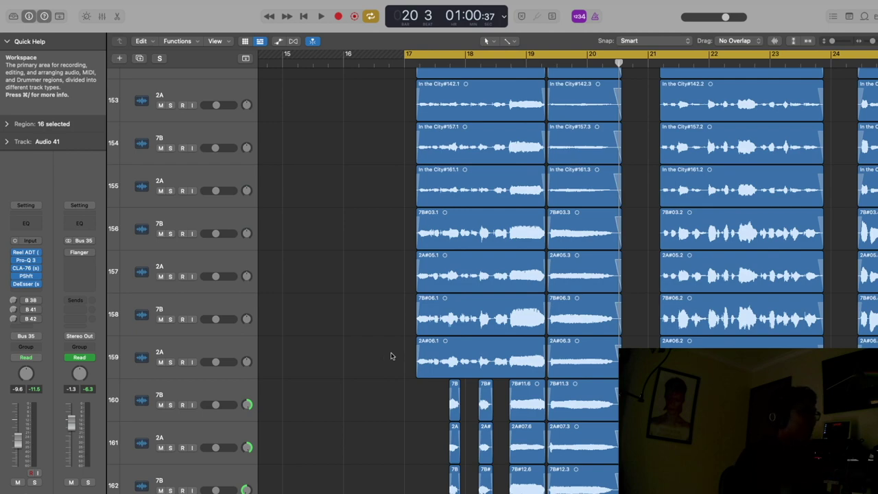
{"action": "scroll", "coordinate": [350, 292], "scroll_direction": "up", "scroll_amount": 1}
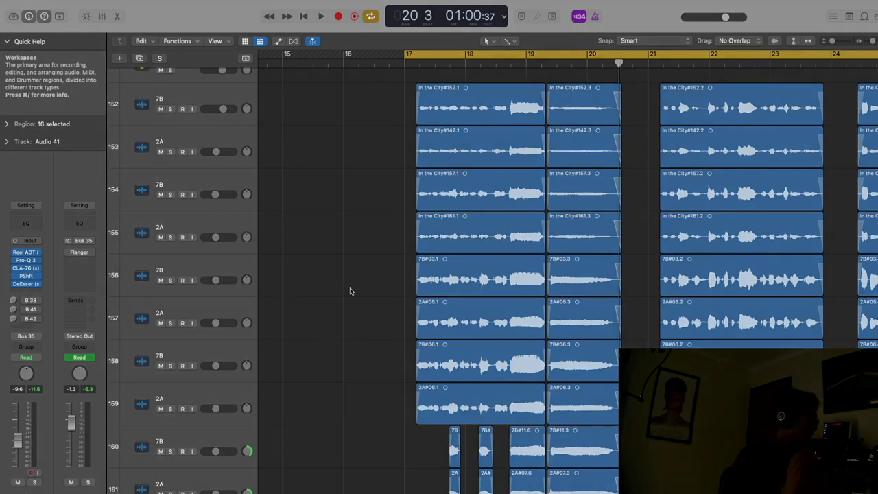